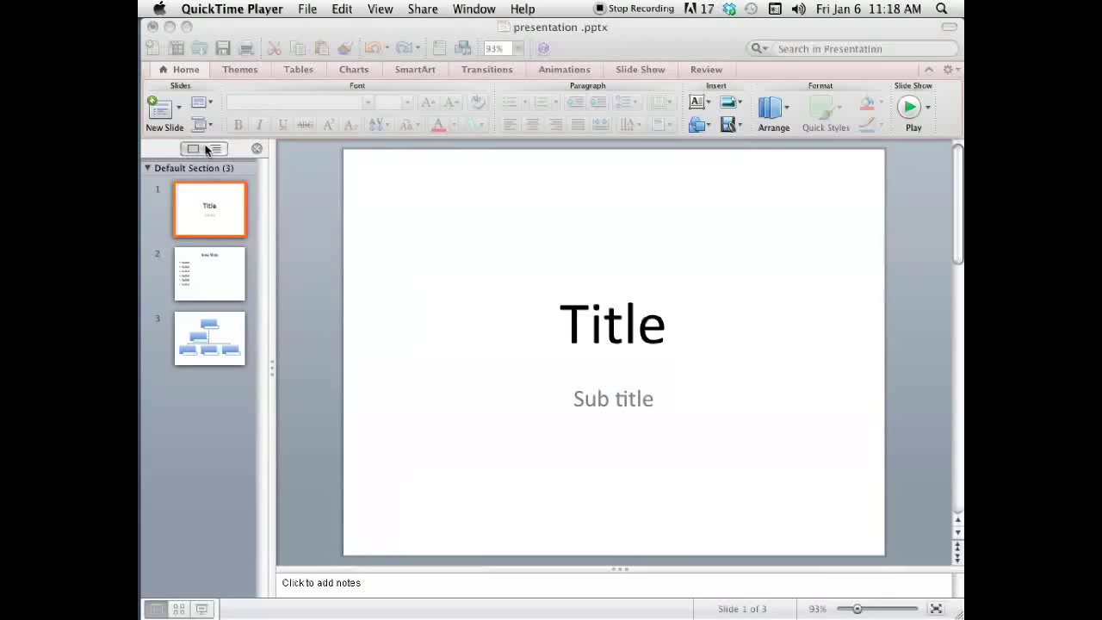
# - Record a narrated slide show through all three slides and save the slide timings
pyautogui.click(635, 71)
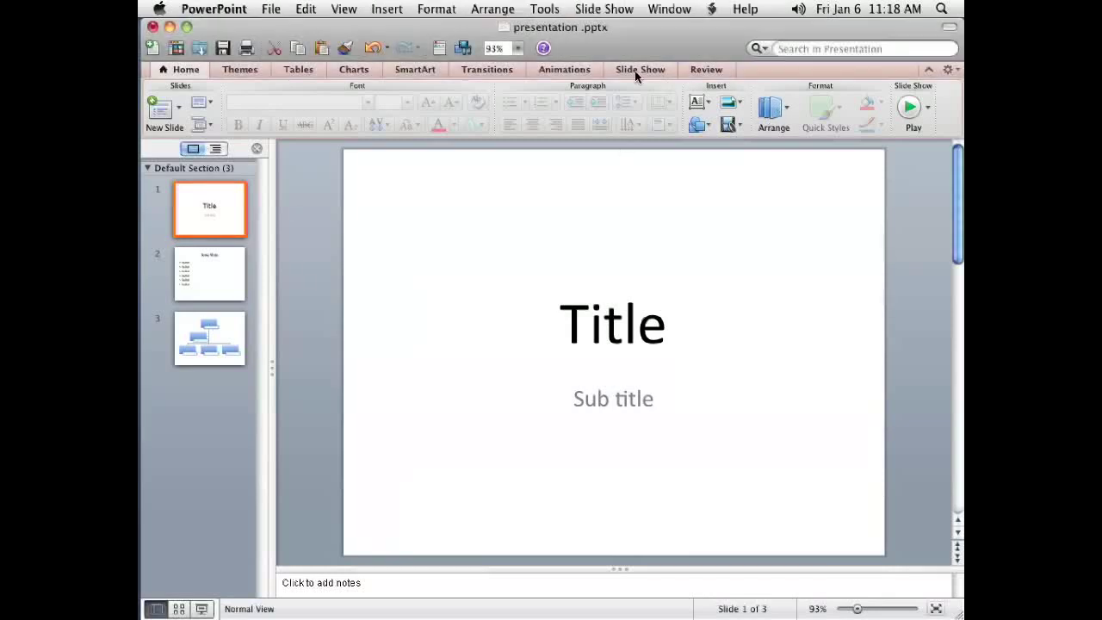
pyautogui.click(640, 70)
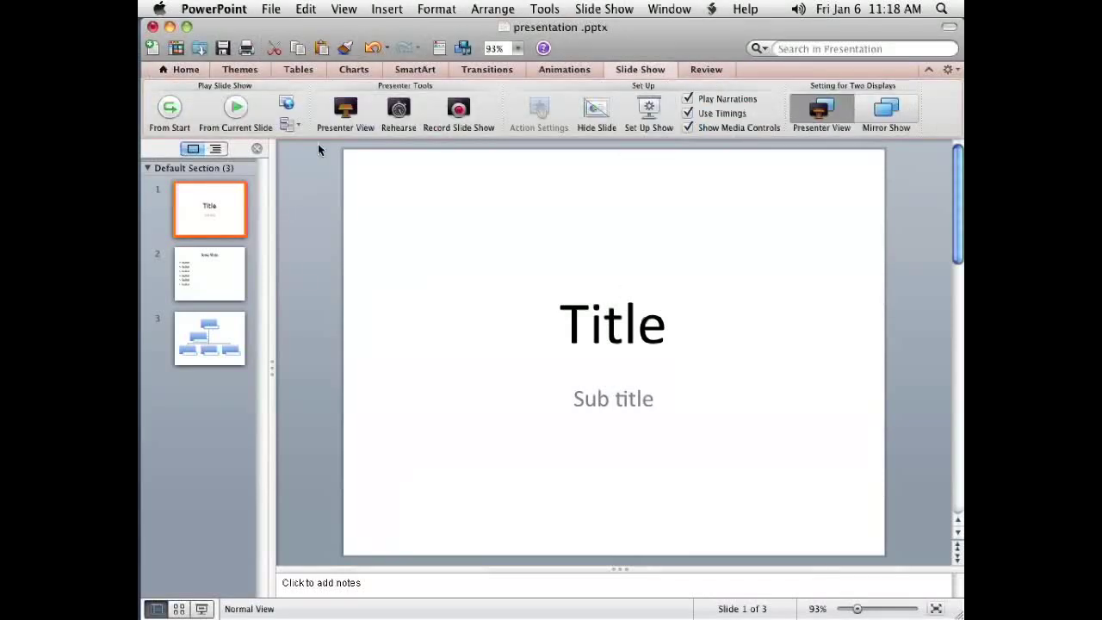
pyautogui.click(460, 111)
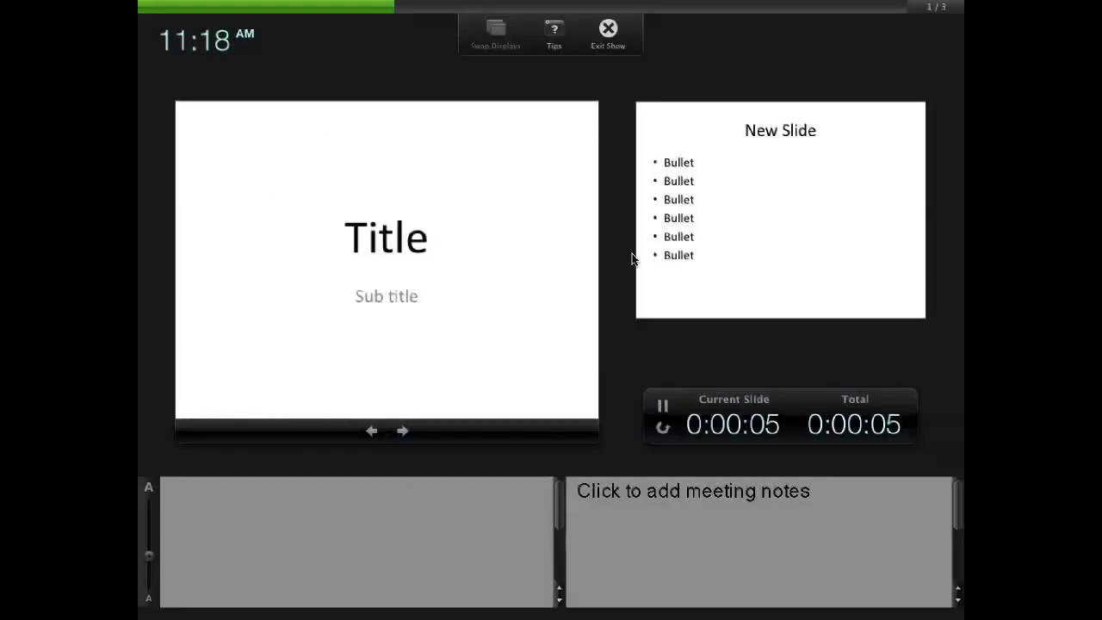
pyautogui.moveTo(502, 388)
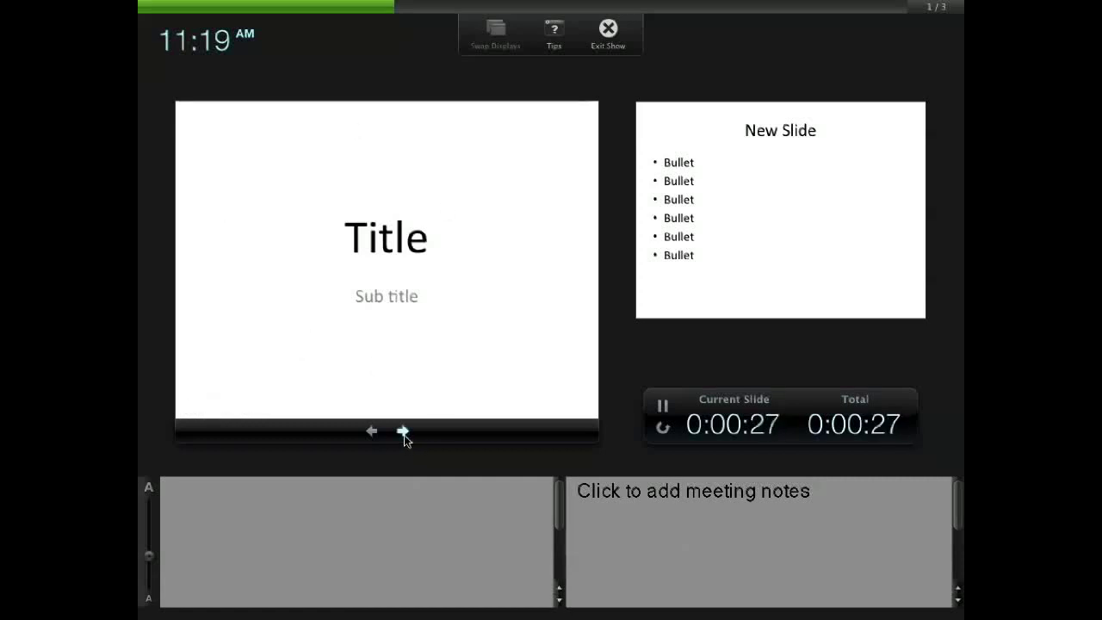
pyautogui.click(403, 432)
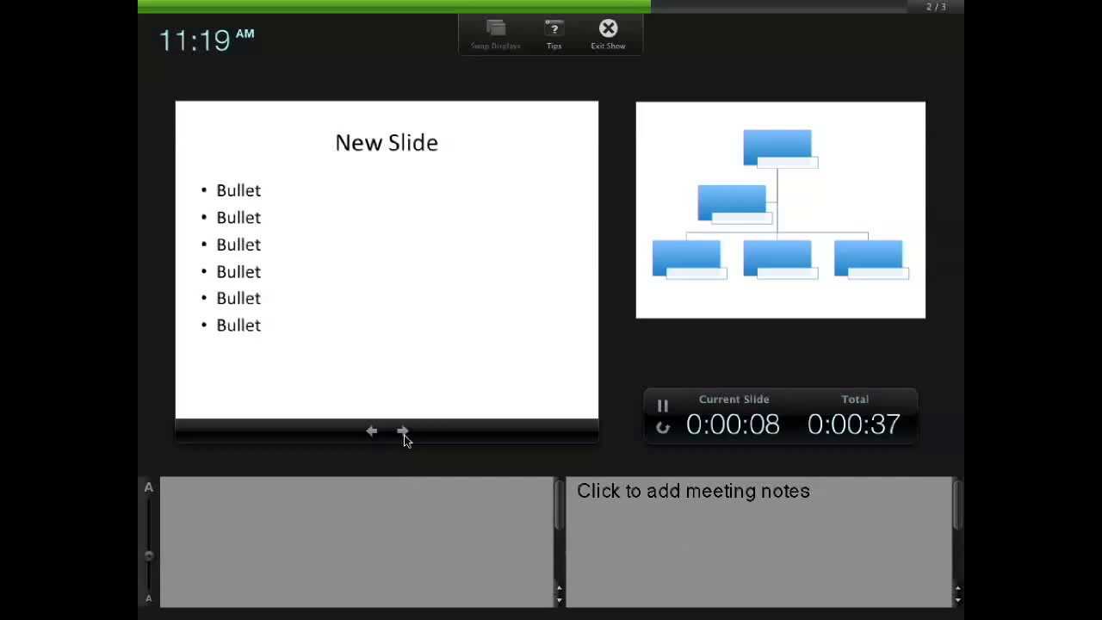
pyautogui.click(403, 433)
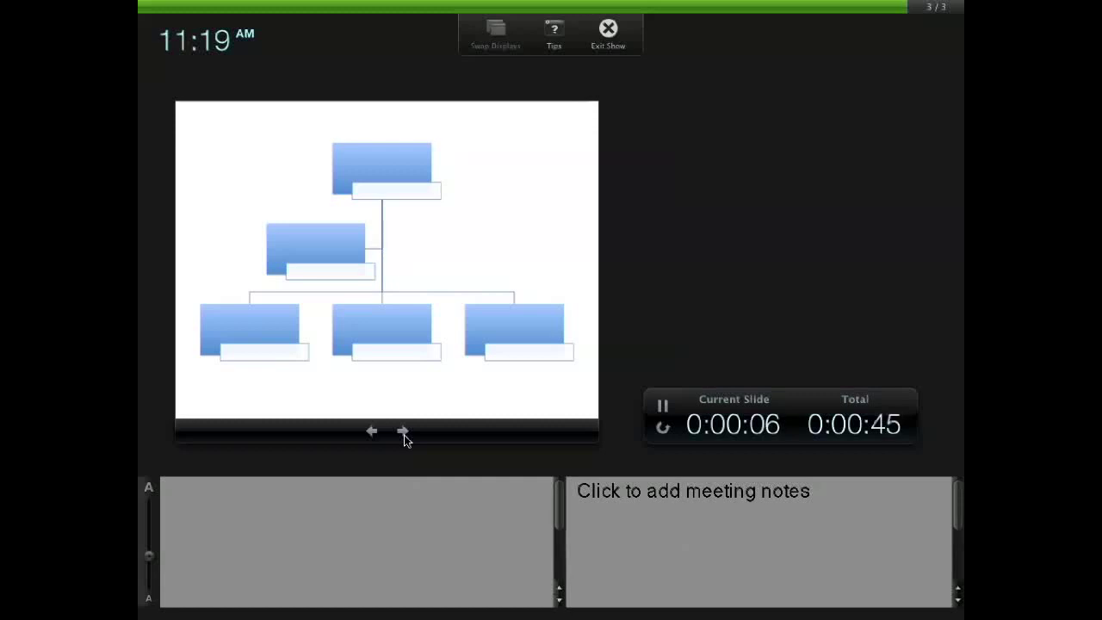
pyautogui.click(403, 432)
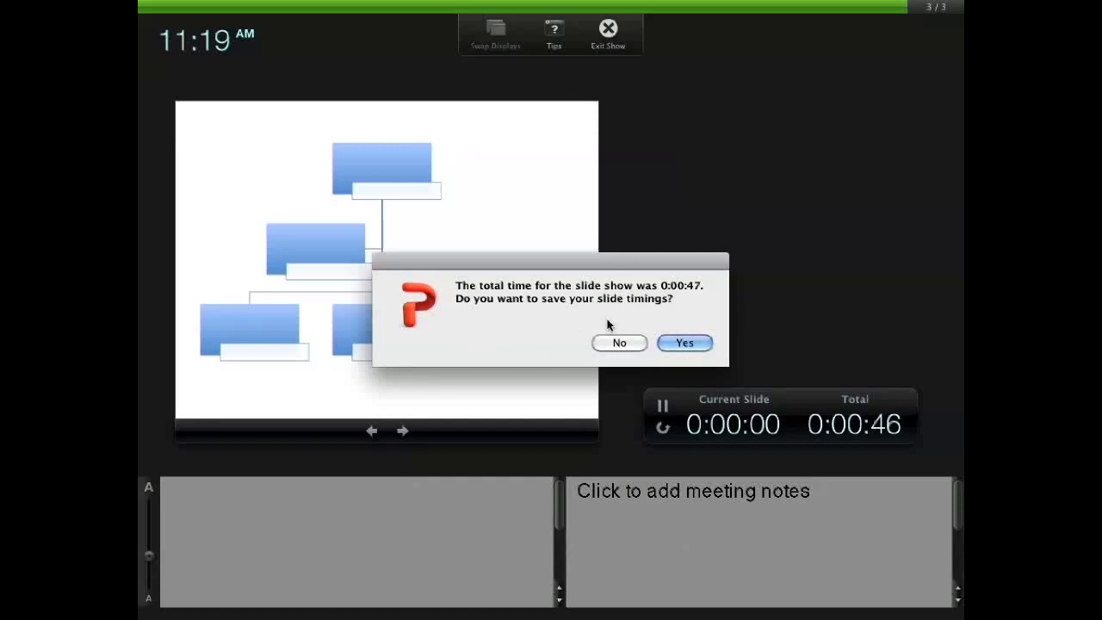
pyautogui.click(702, 344)
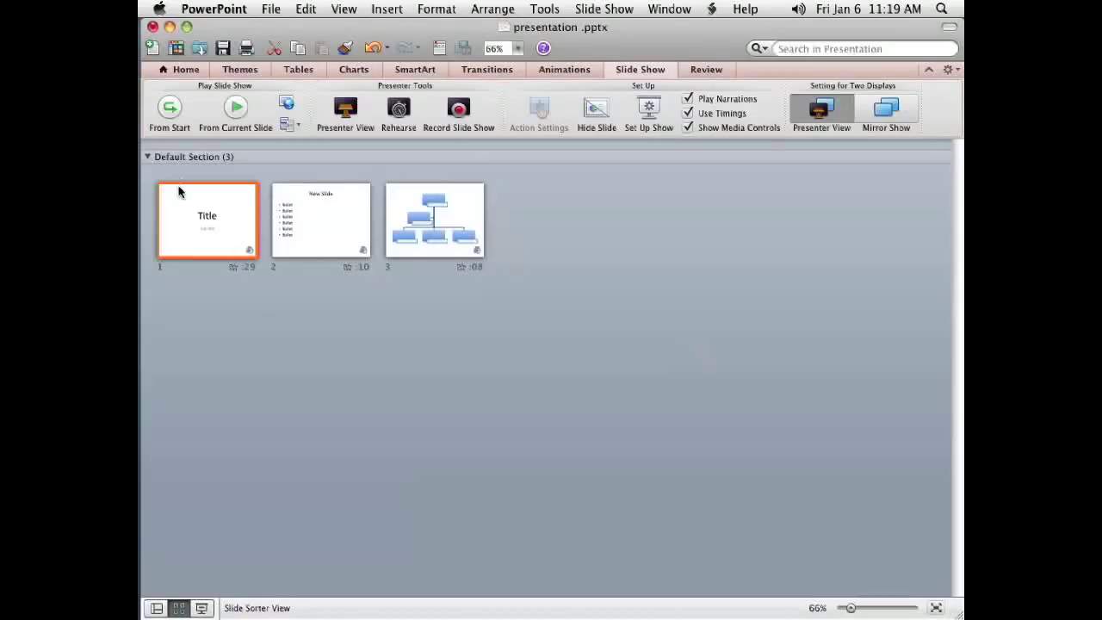
# - Return to Normal view from the title slide and check the diagram and bullet slides for narration audio
pyautogui.doubleClick(182, 246)
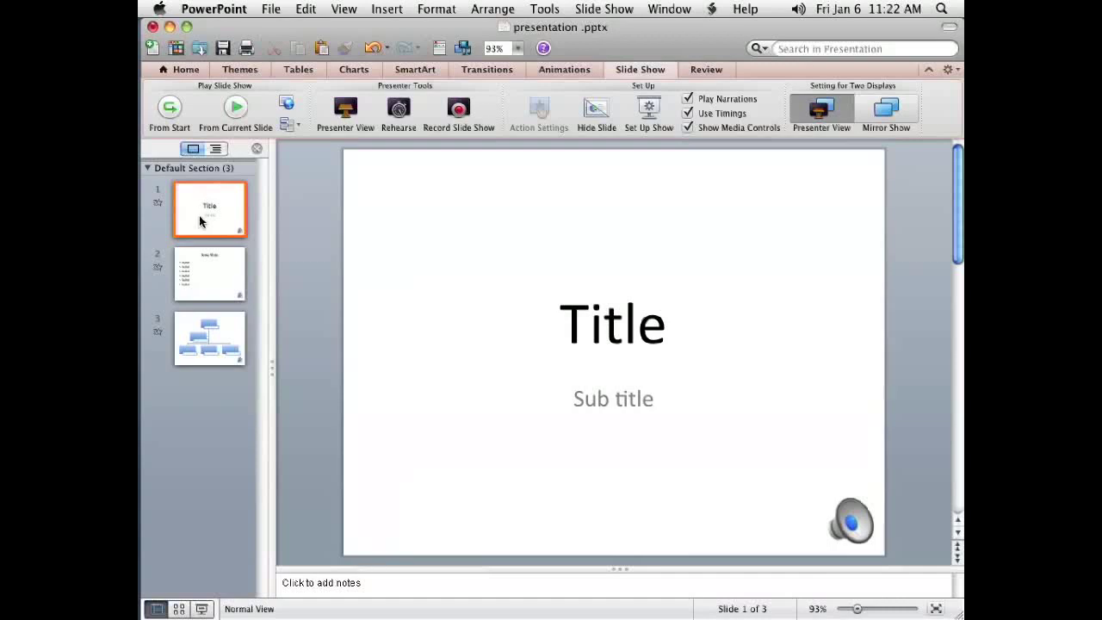
pyautogui.click(222, 340)
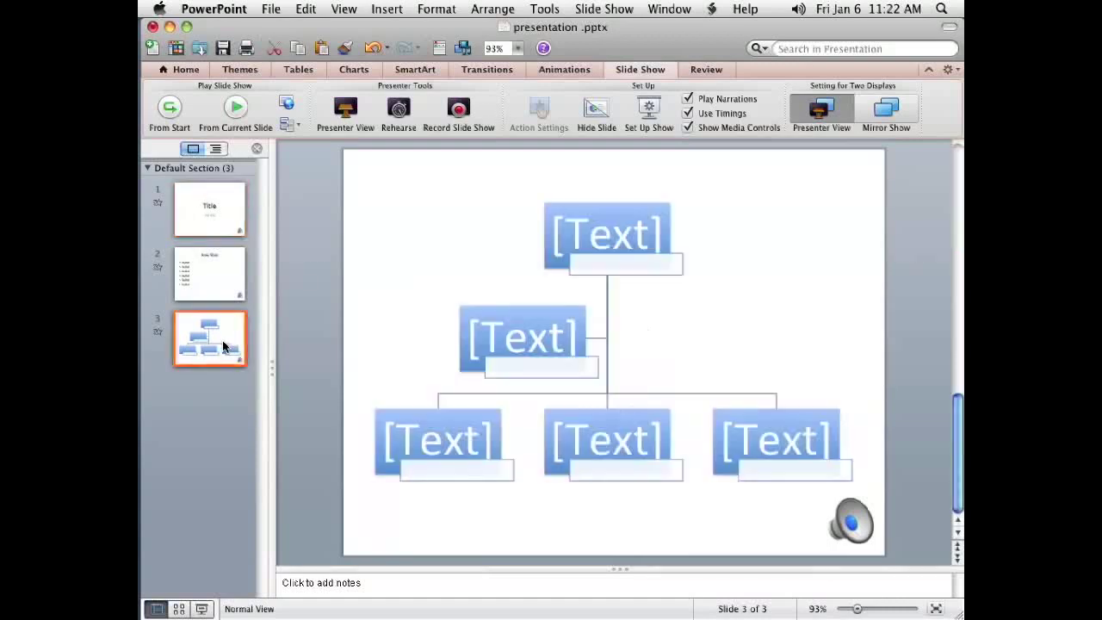
pyautogui.click(222, 286)
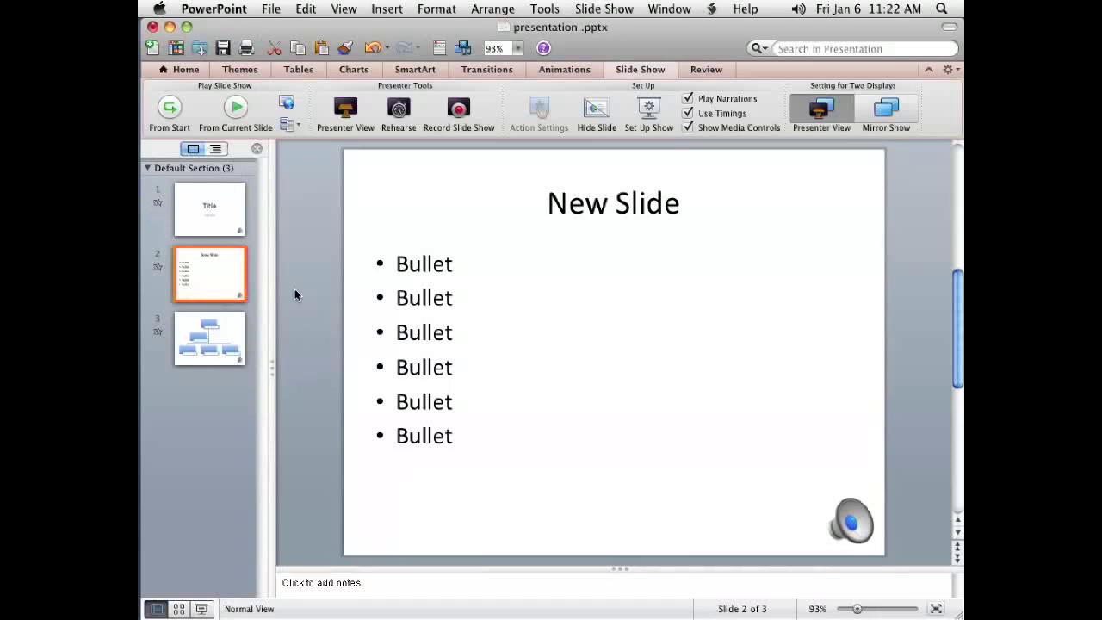
# - Save the presentation under the name narrated_presentation in the narrated ppt folder on the Desktop
pyautogui.click(271, 8)
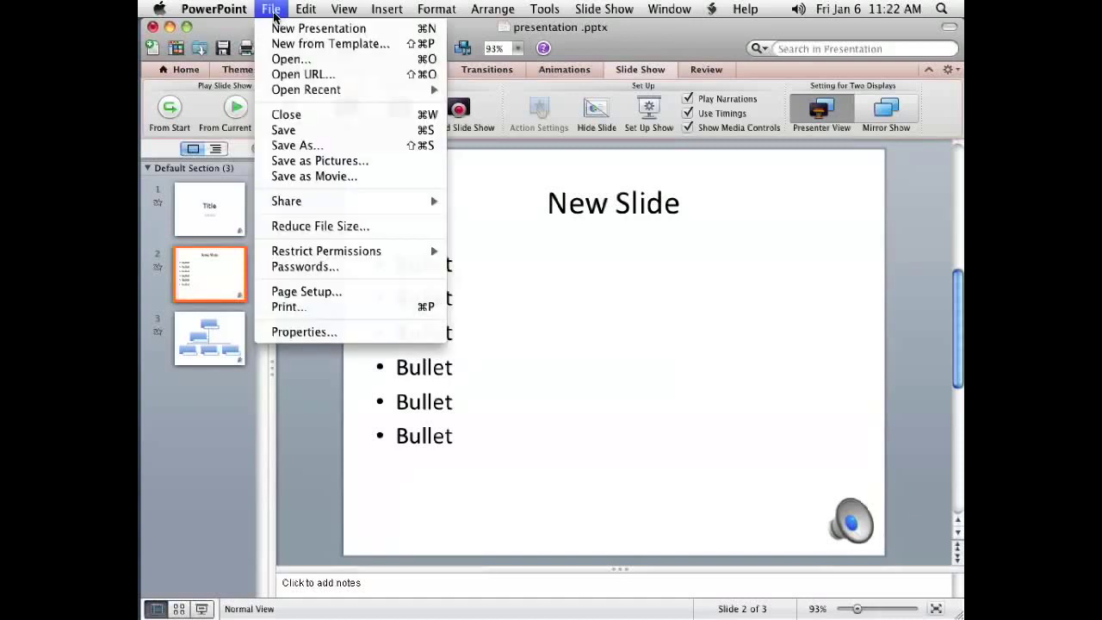
pyautogui.click(281, 154)
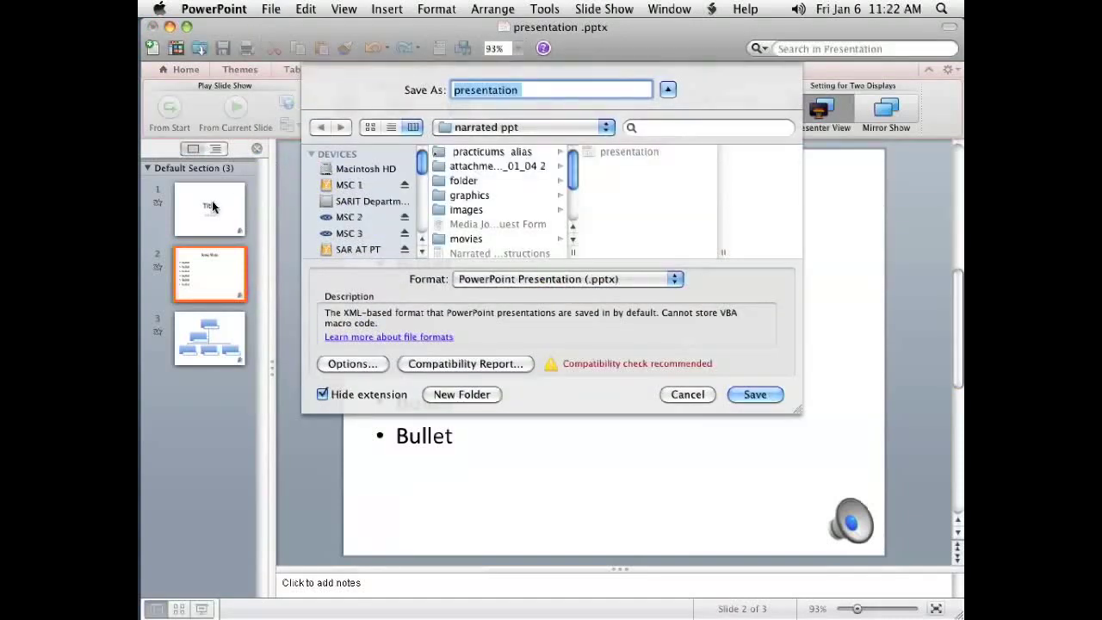
pyautogui.moveTo(421, 162); pyautogui.dragTo(418, 216)
pyautogui.click(354, 178)
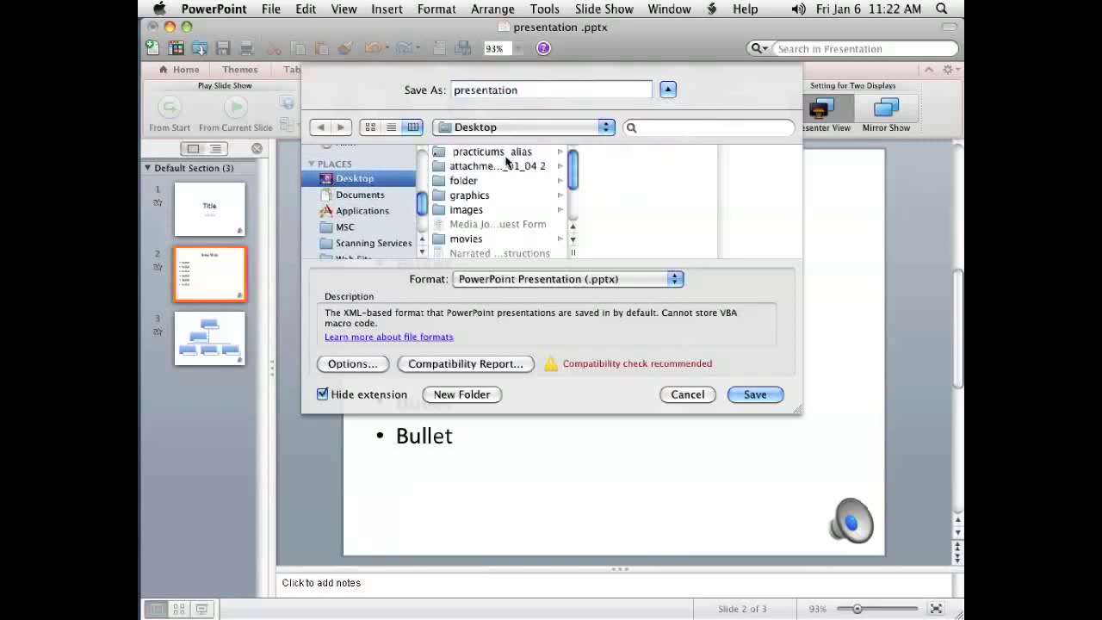
pyautogui.moveTo(569, 170); pyautogui.dragTo(570, 198)
pyautogui.click(459, 217)
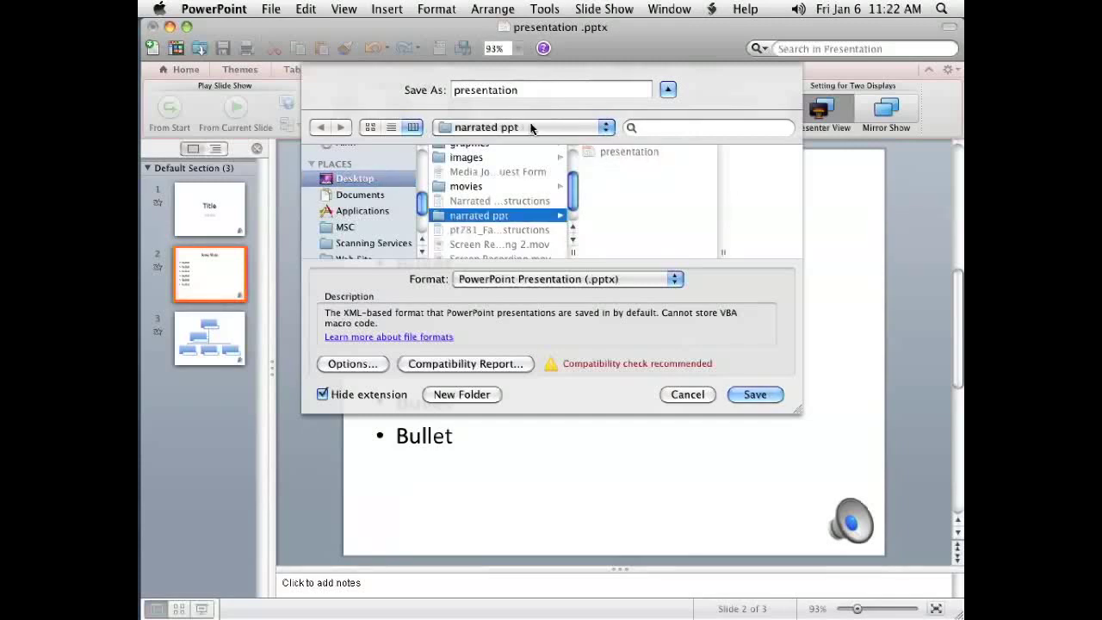
pyautogui.doubleClick(526, 92)
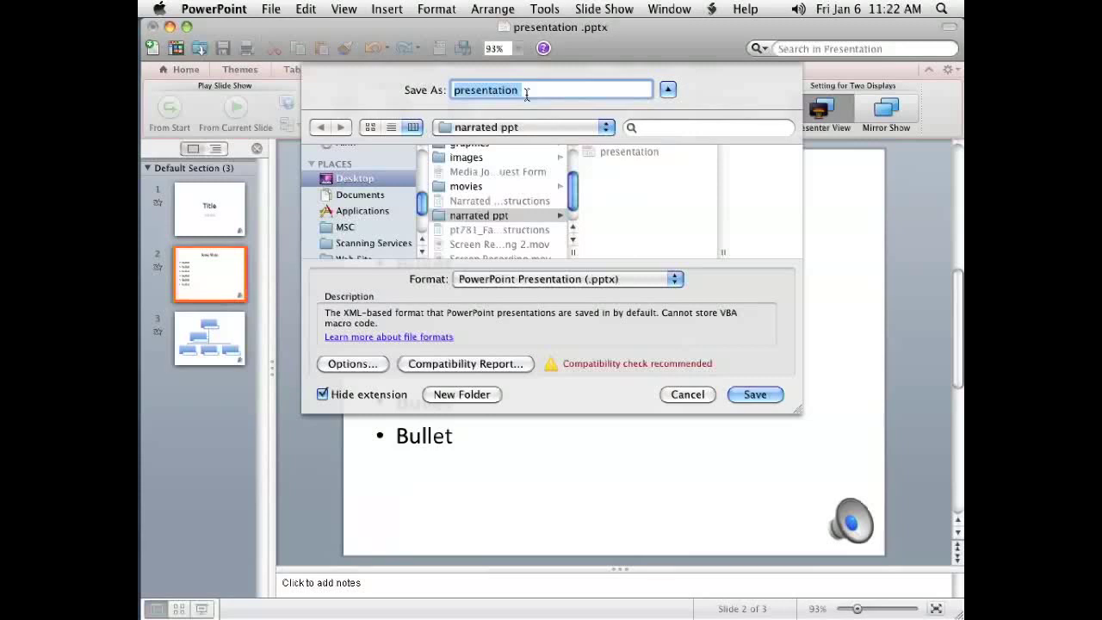
pyautogui.click(526, 92)
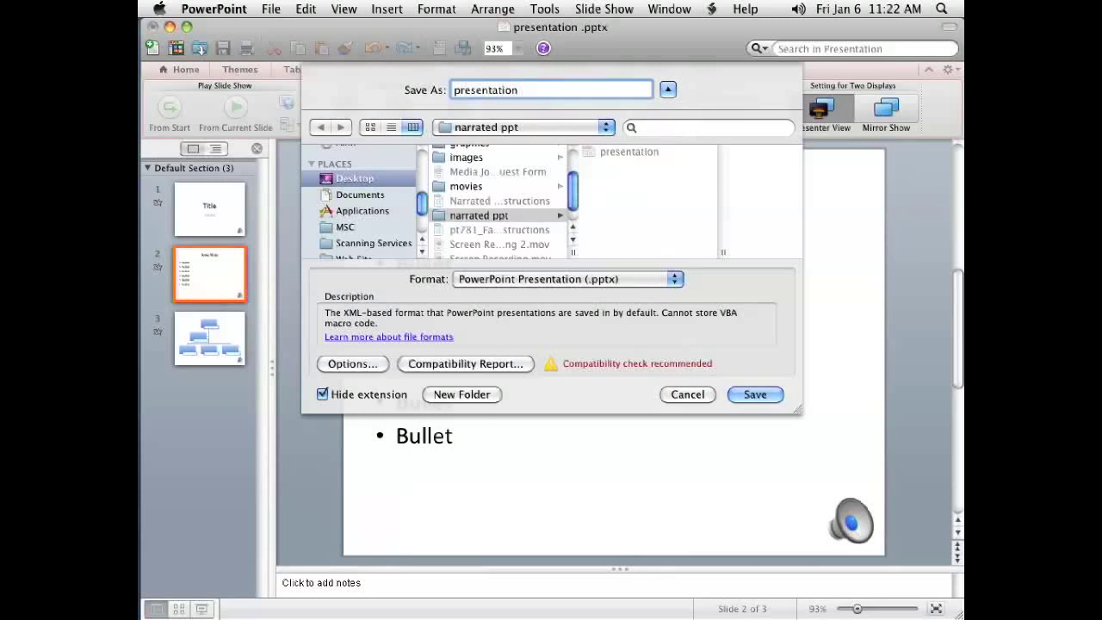
pyautogui.write('narrated')
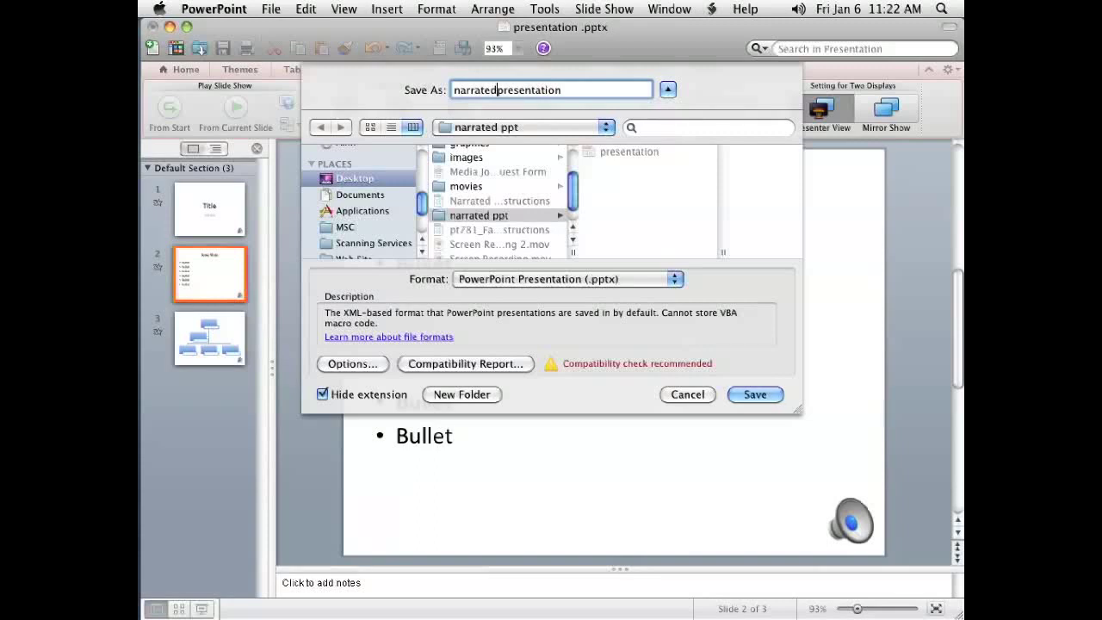
pyautogui.write('_')
pyautogui.press('Return')
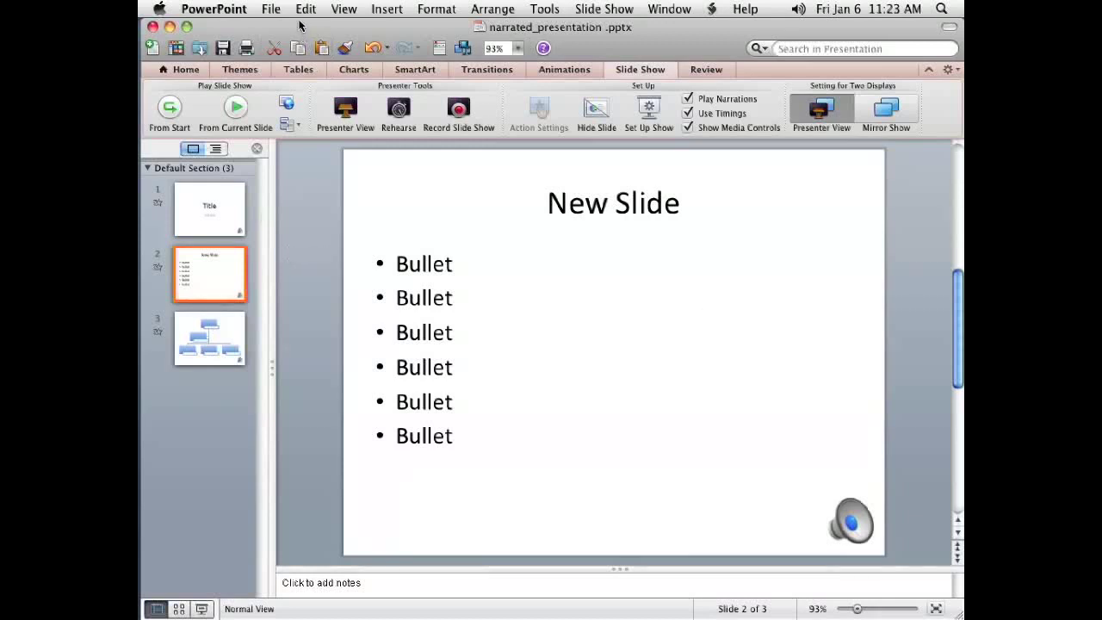
# - Save a temporary copy in the same folder with _temp added to the end of the file name
pyautogui.click(272, 10)
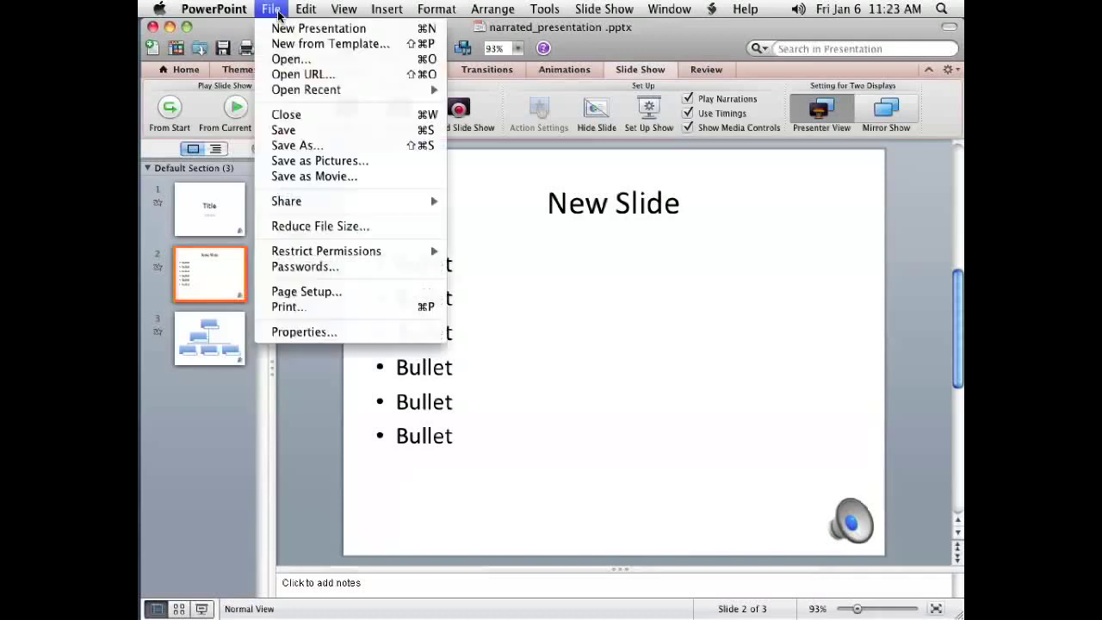
pyautogui.click(313, 148)
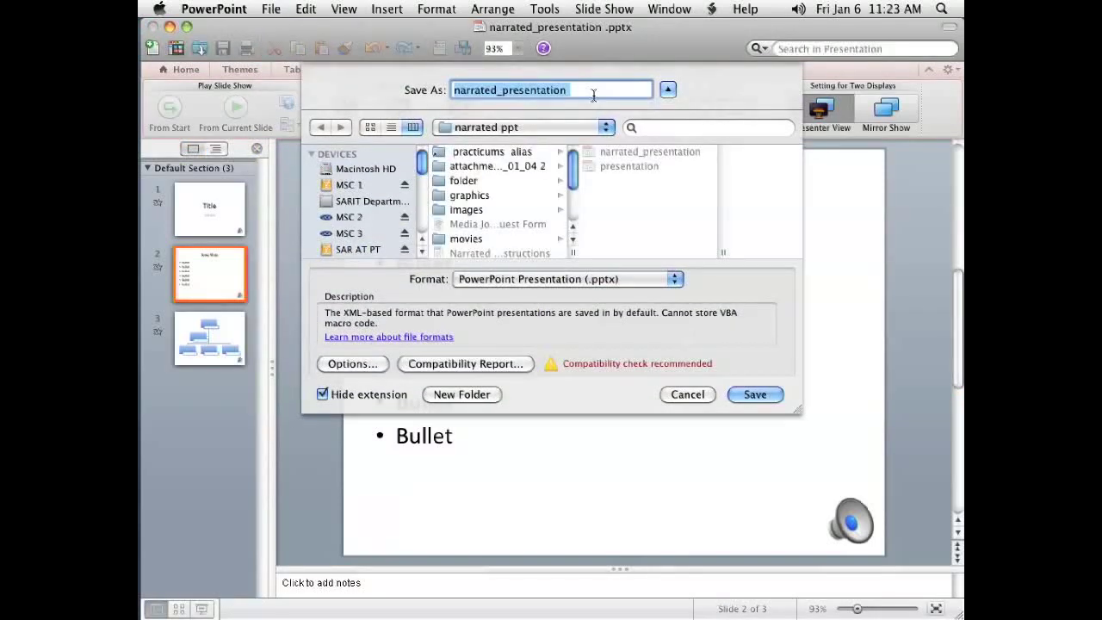
pyautogui.click(594, 93)
pyautogui.write('_te')
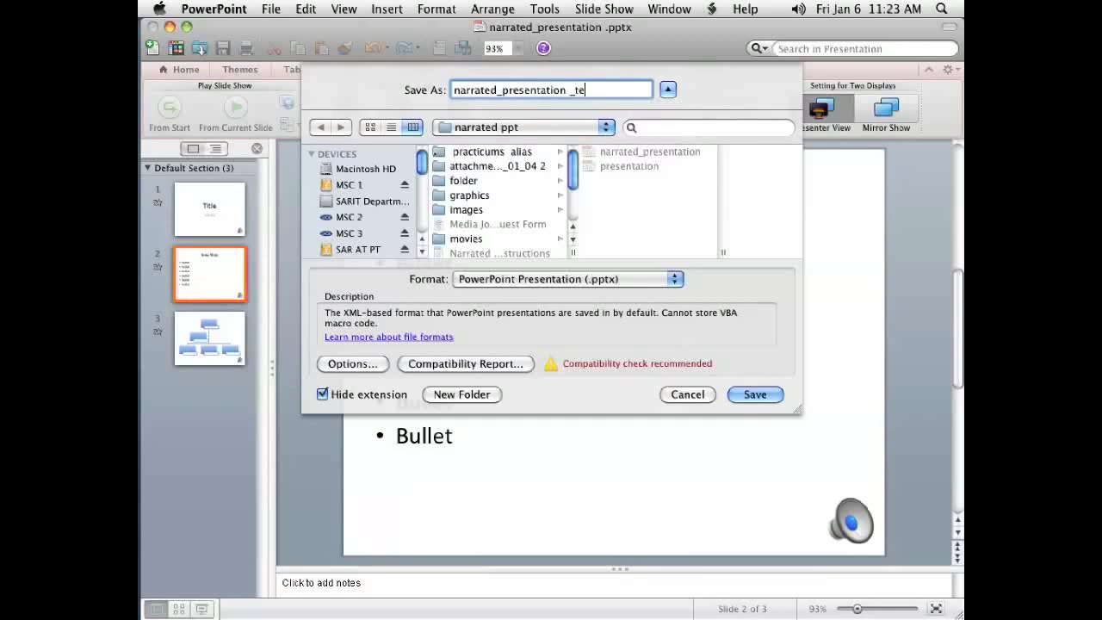
pyautogui.write('mp')
pyautogui.click(755, 396)
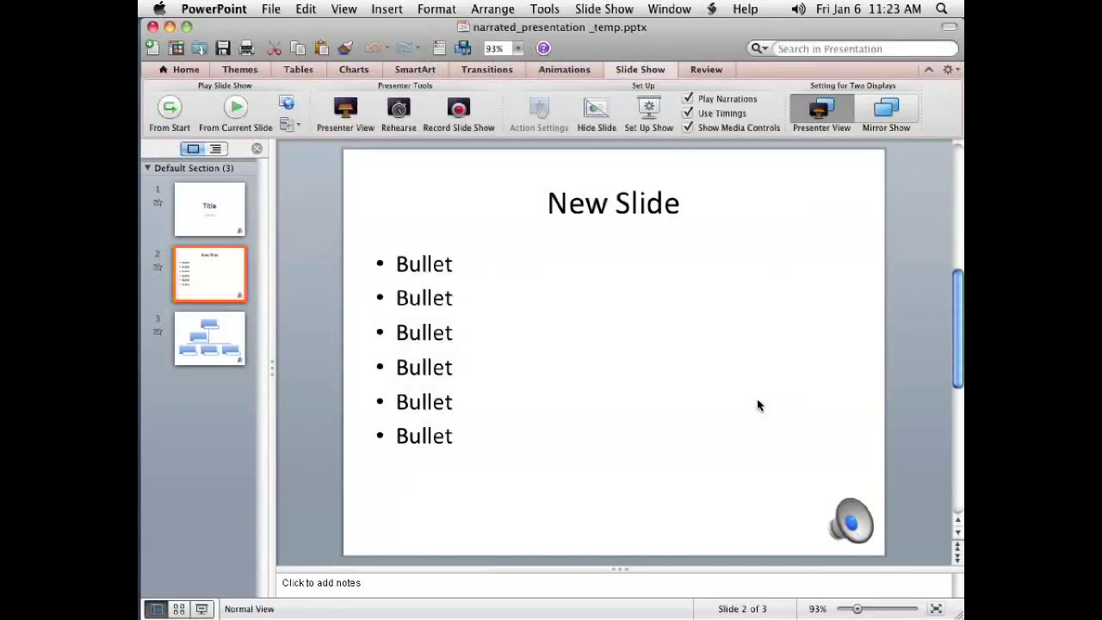
# - Open the narrated_presentation _temp file from the narrated ppt folder
pyautogui.click(272, 9)
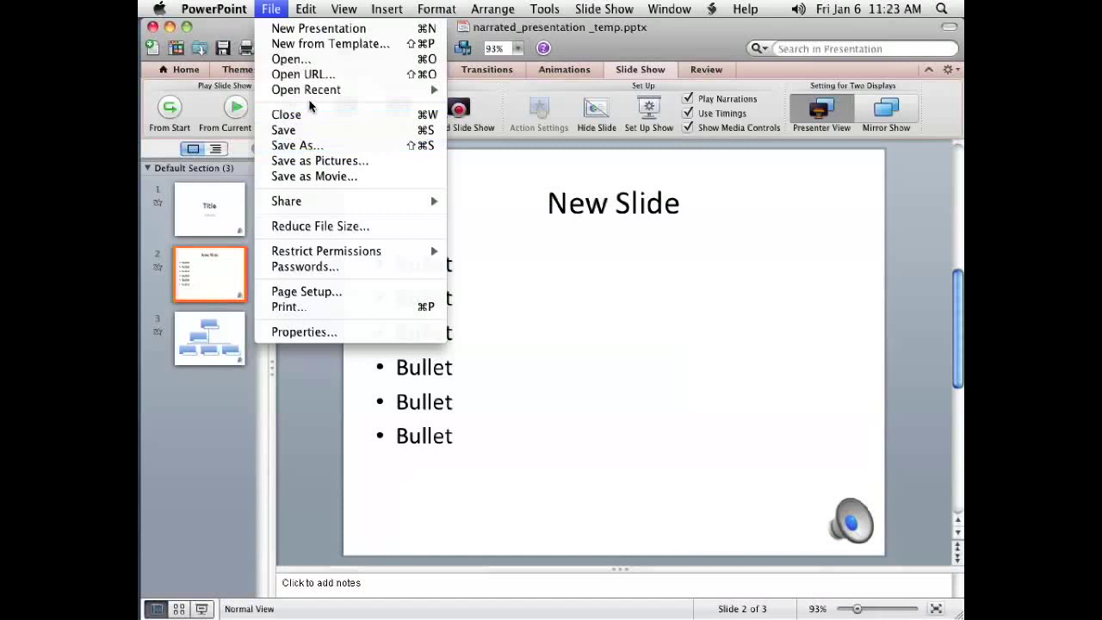
pyautogui.click(311, 60)
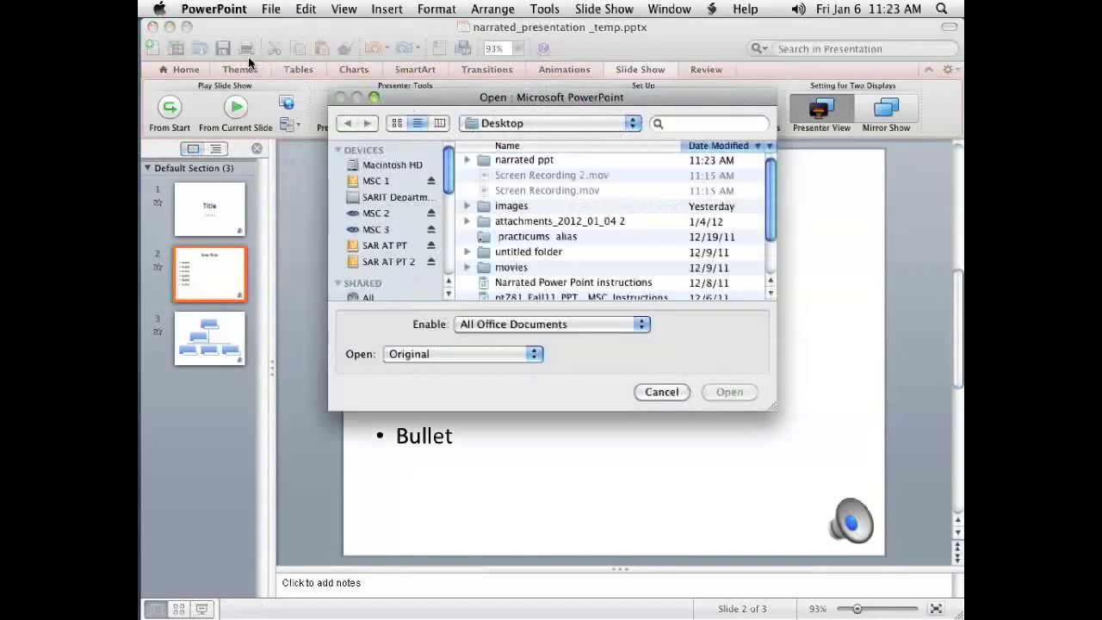
pyautogui.moveTo(449, 180); pyautogui.dragTo(452, 214)
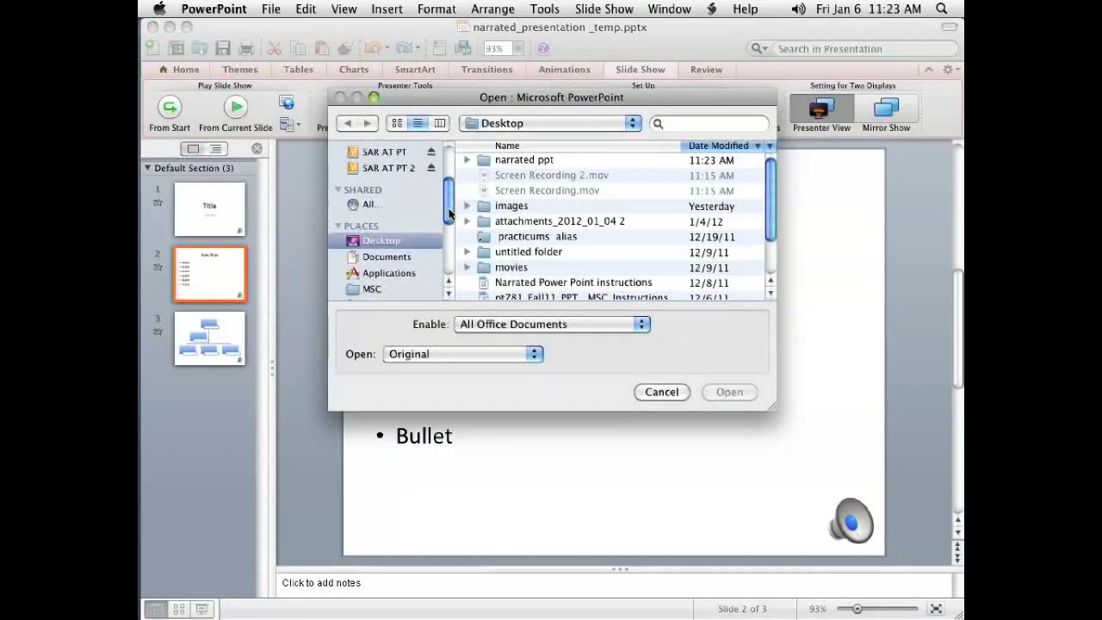
pyautogui.doubleClick(538, 161)
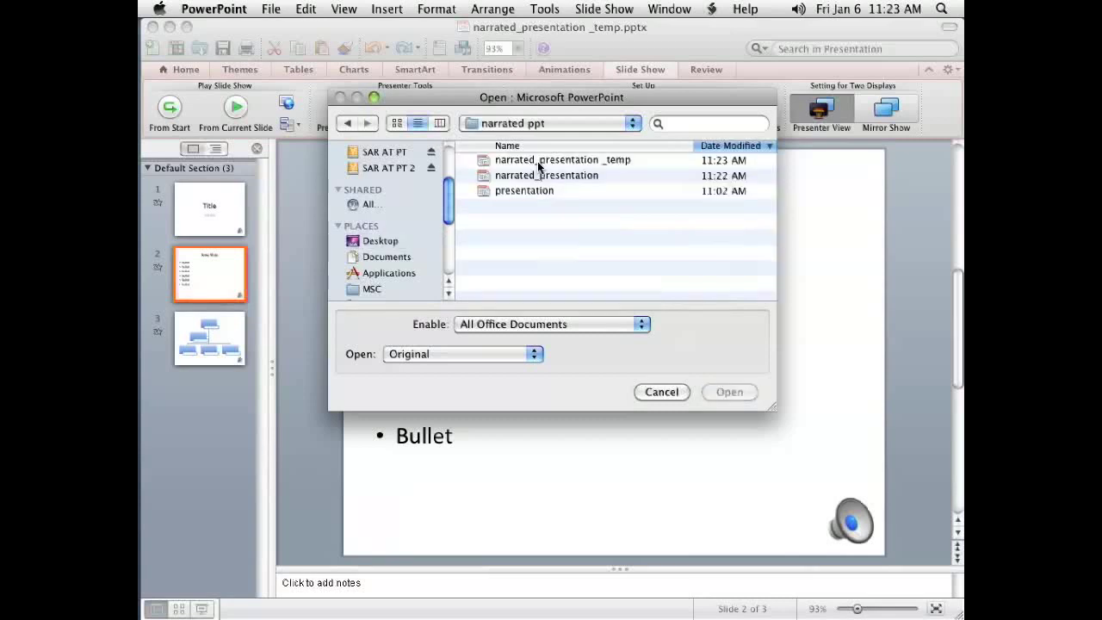
pyautogui.doubleClick(538, 161)
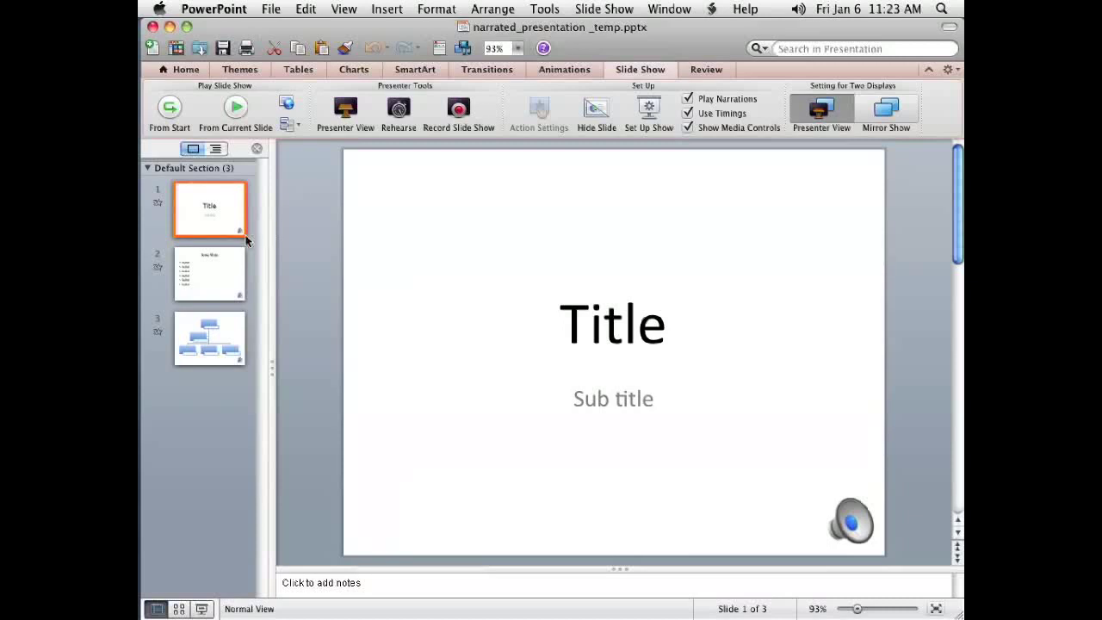
# - Delete the title slide and the organization chart slide, keeping only the bullet slide to re-record
pyautogui.click(209, 290)
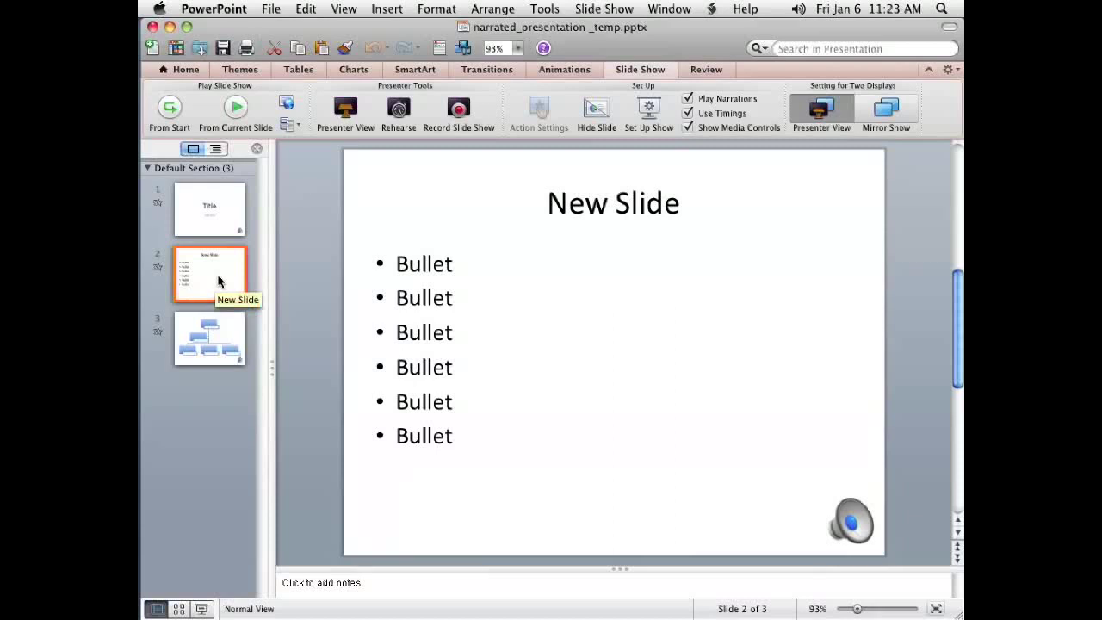
pyautogui.click(218, 215)
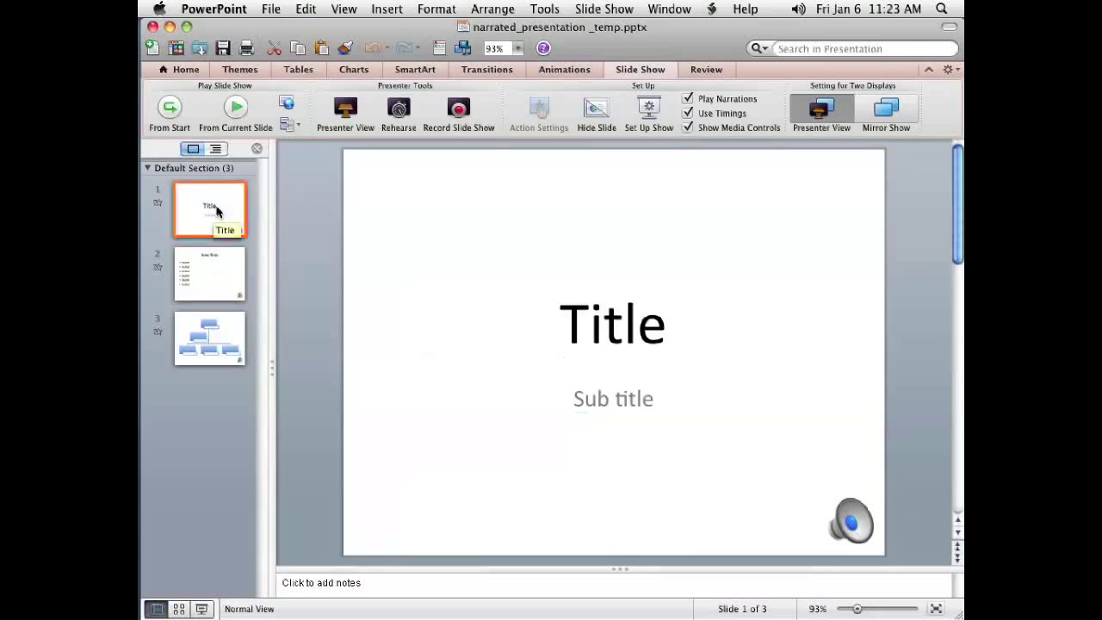
pyautogui.press('Delete')
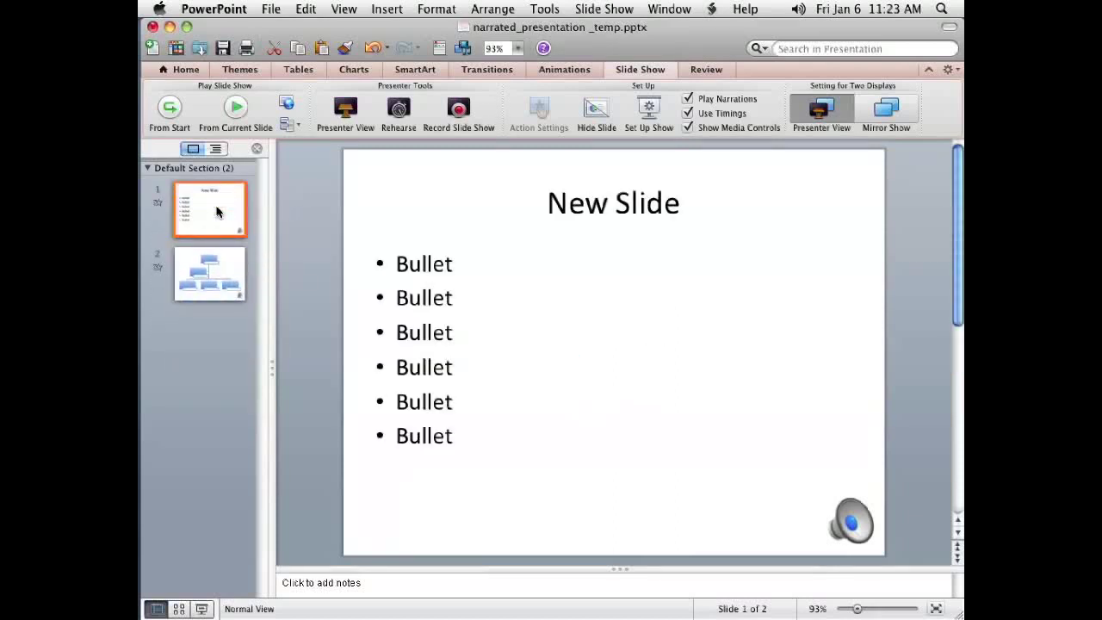
pyautogui.click(218, 268)
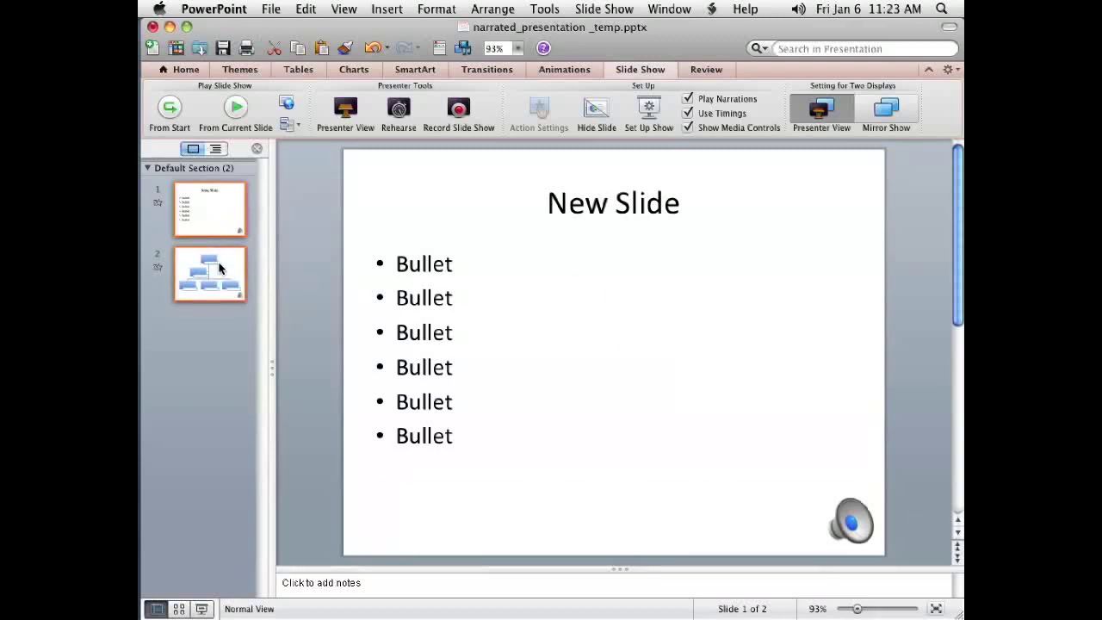
pyautogui.press('Delete')
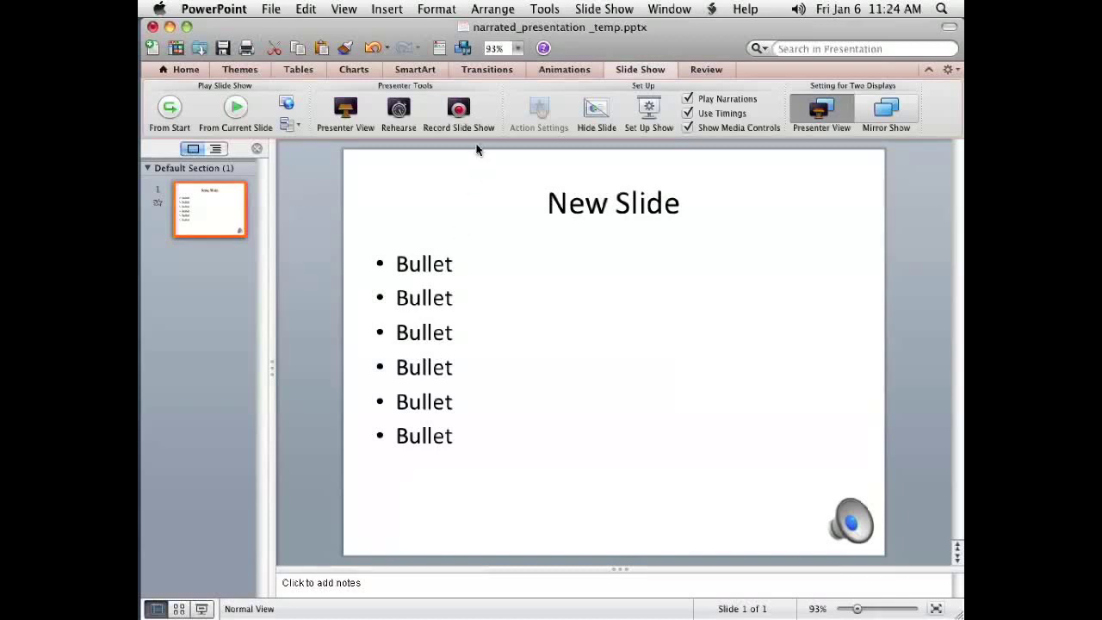
# - Re-record the bullet slide's narration in the temporary file, save the slide timings, and reopen the slide in Normal view
pyautogui.click(458, 110)
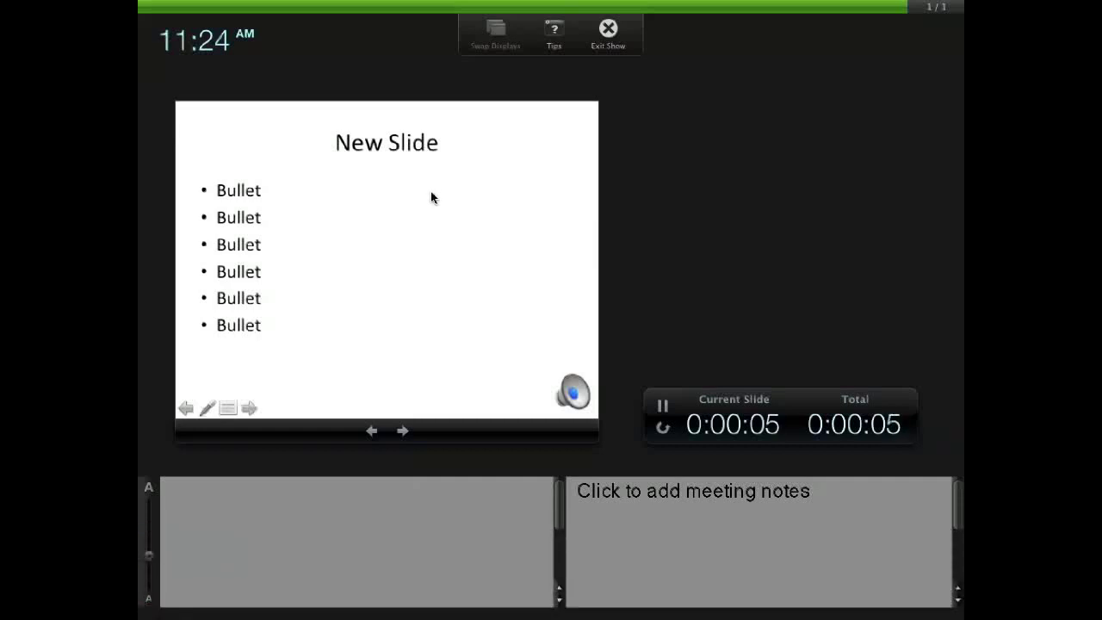
pyautogui.click(432, 197)
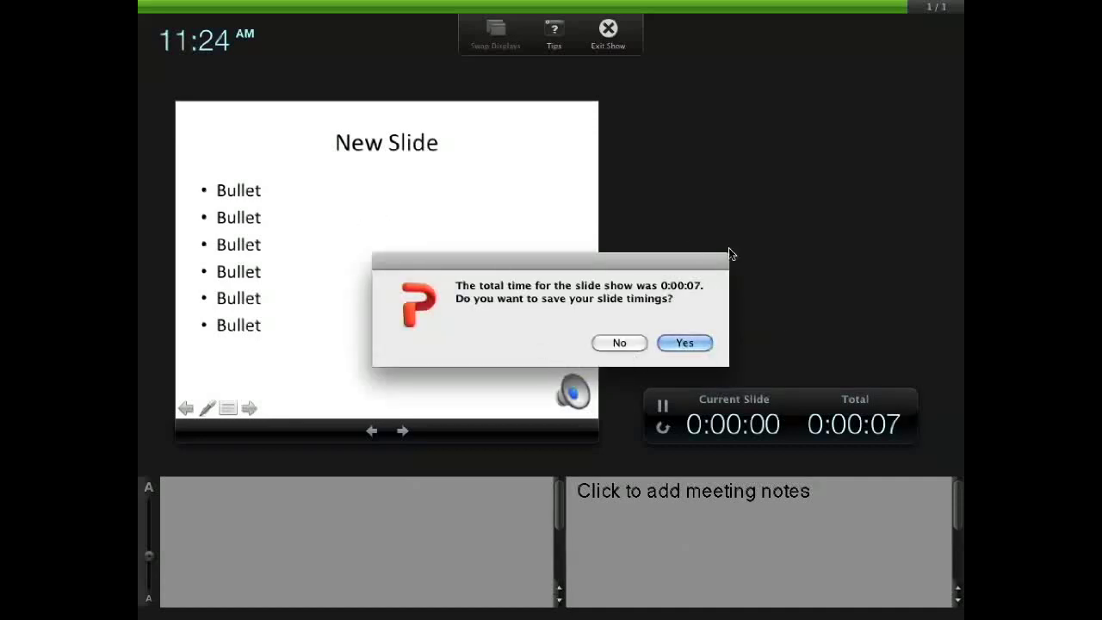
pyautogui.click(686, 344)
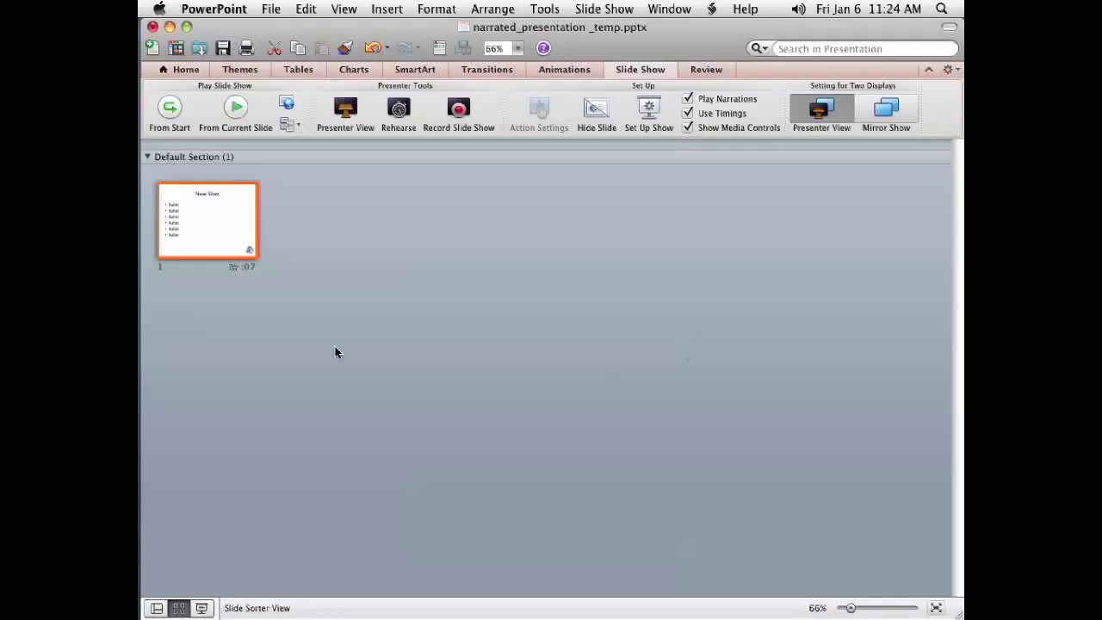
pyautogui.doubleClick(178, 221)
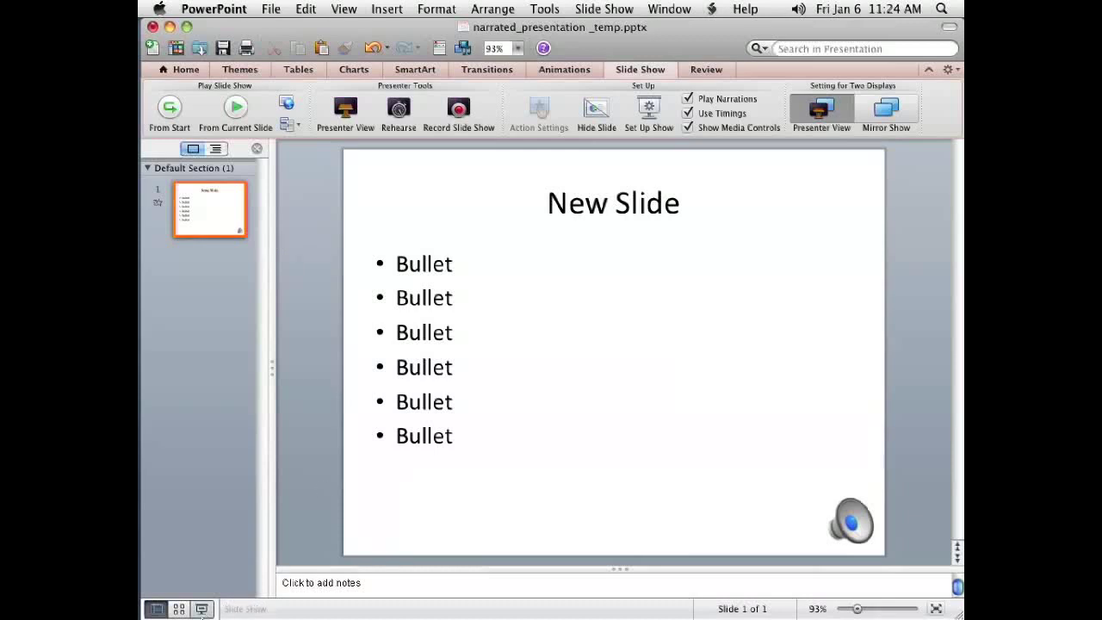
# - Play back the new narration from the audio icon on the bullet slide to check the recording
pyautogui.moveTo(851, 522)
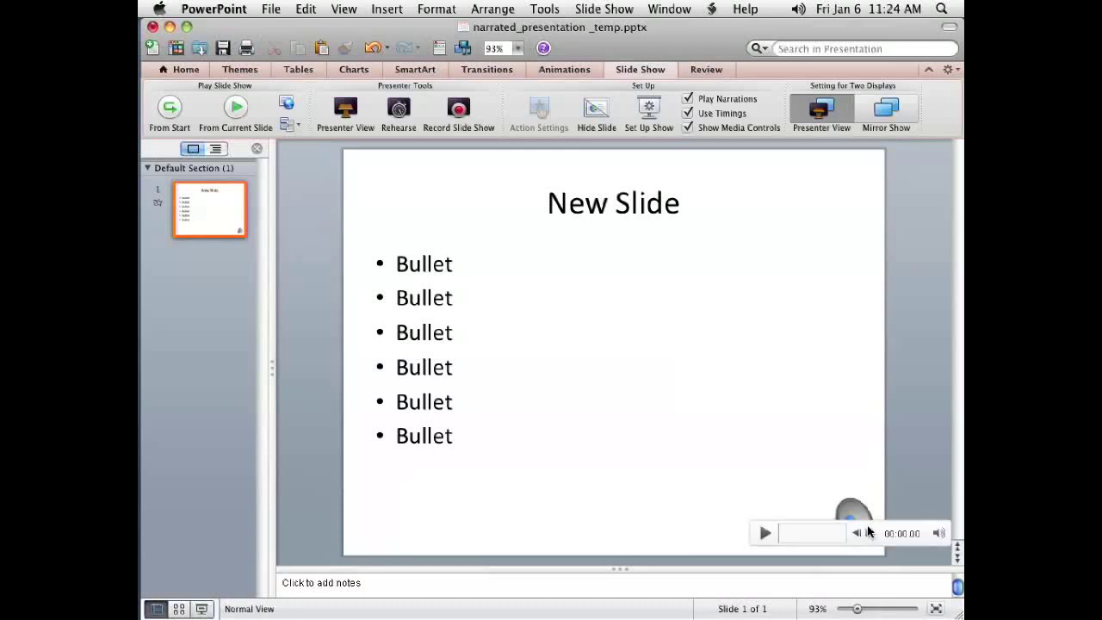
pyautogui.click(760, 533)
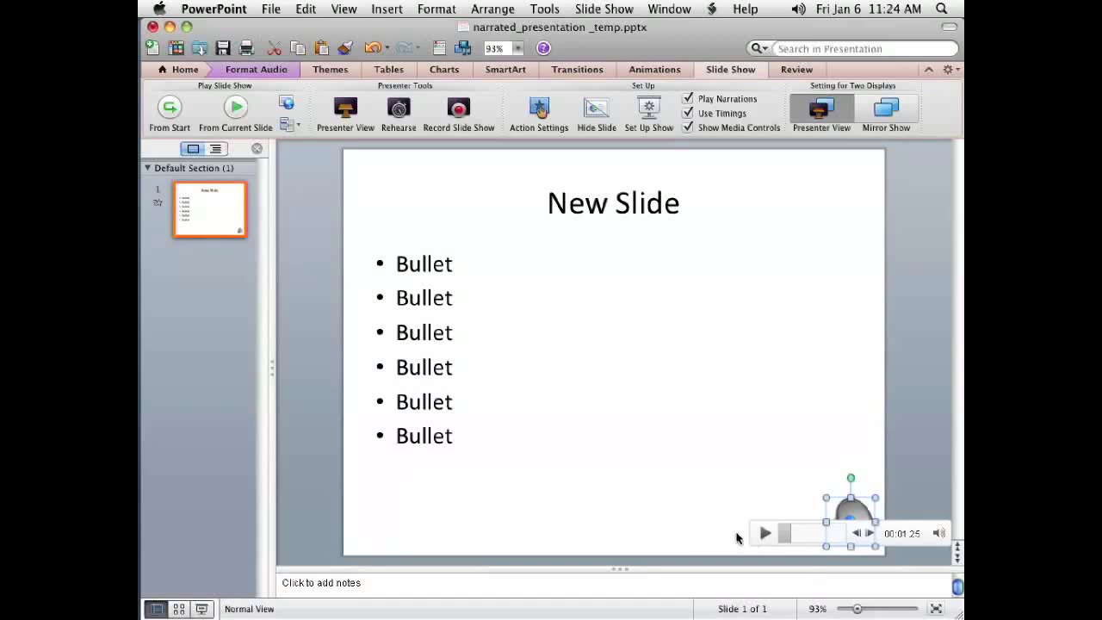
pyautogui.click(527, 493)
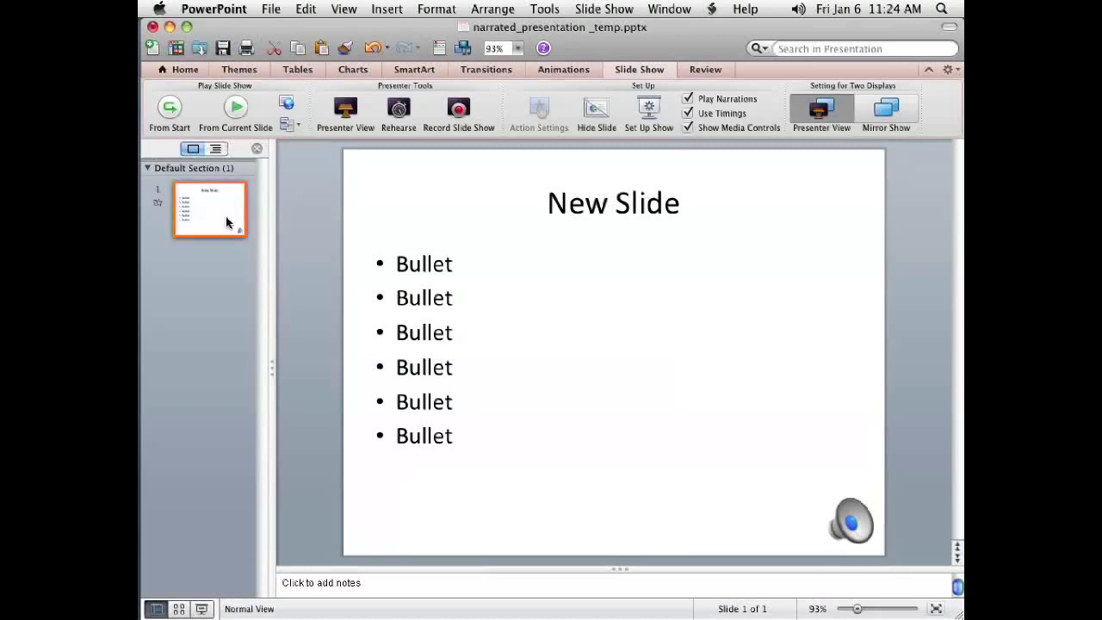
# - Copy the re-recorded bullet slide from the temporary presentation
pyautogui.click(227, 314)
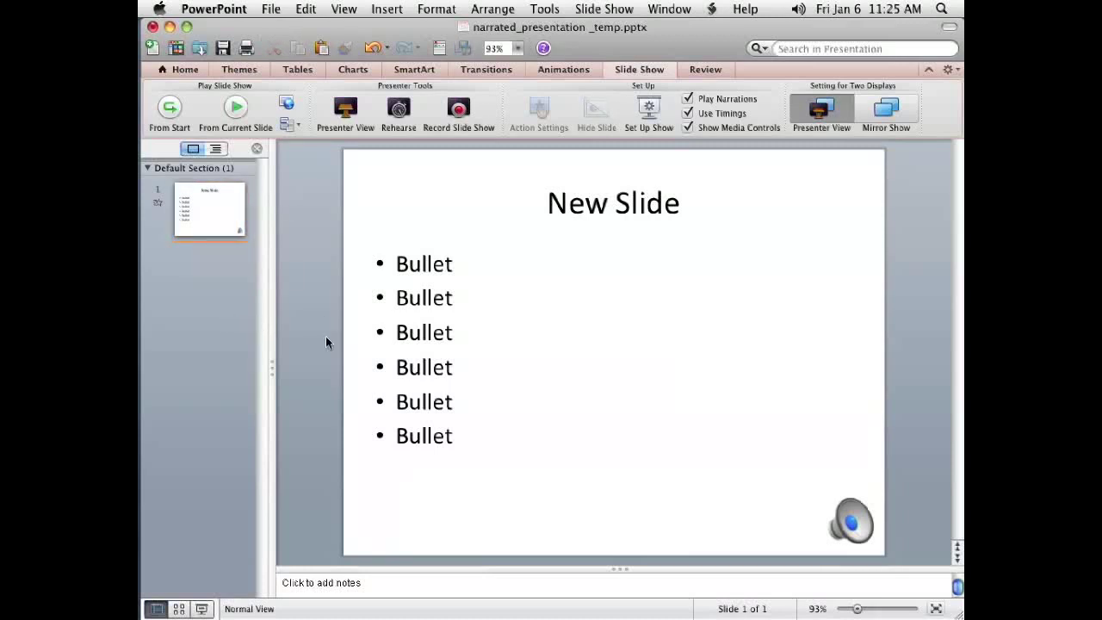
pyautogui.click(210, 218)
pyautogui.click(310, 9)
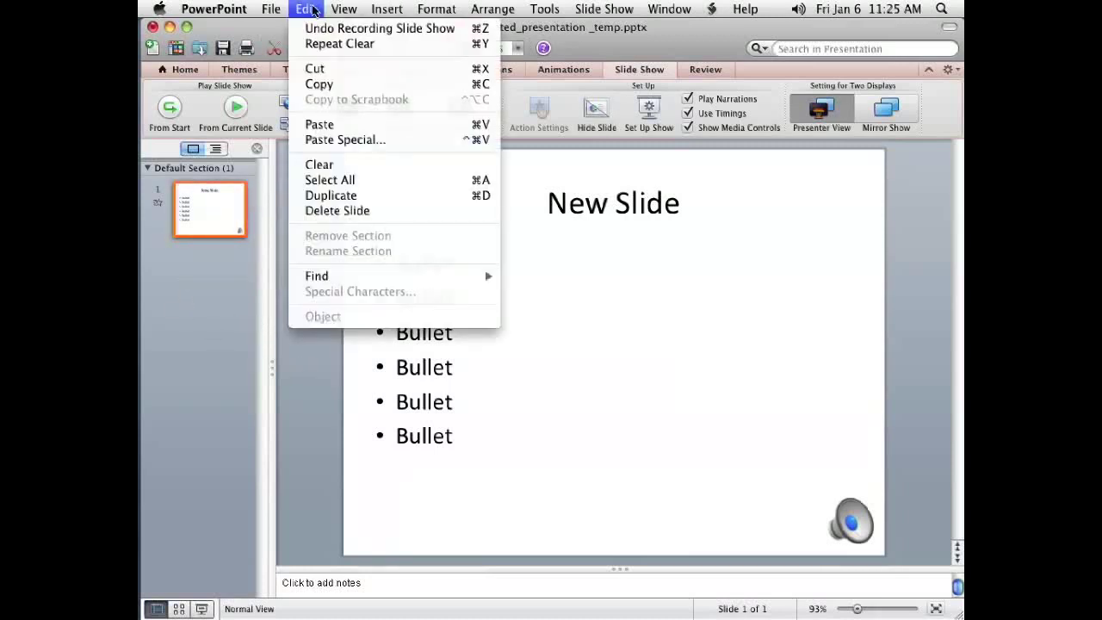
pyautogui.click(318, 87)
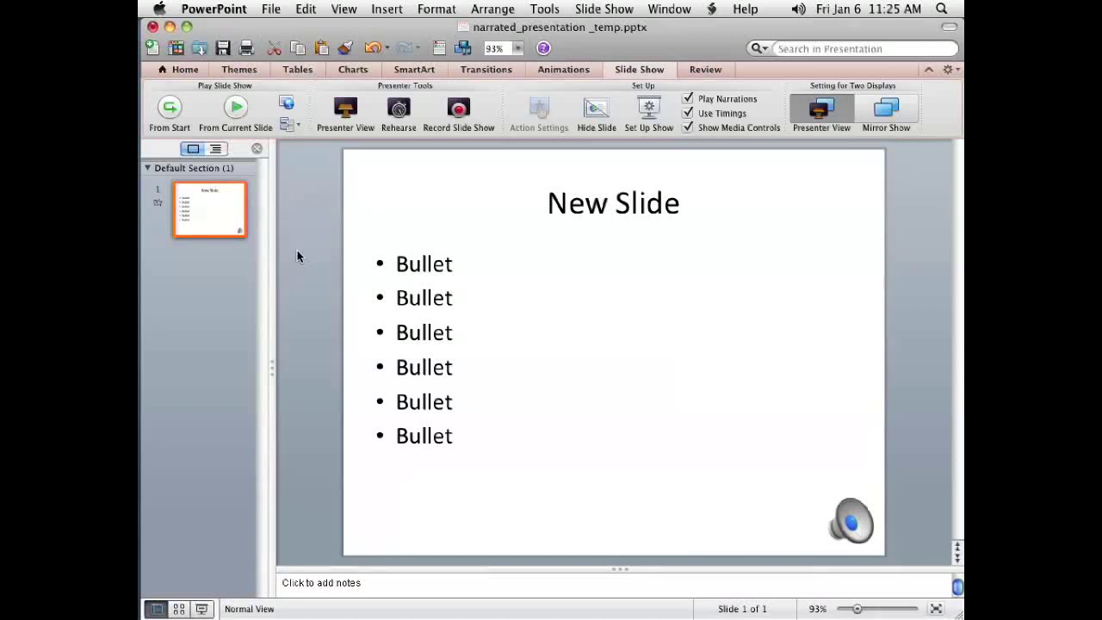
# - Open the original narrated_presentation file from the narrated ppt folder and enlarge its window to fill the screen
pyautogui.click(274, 9)
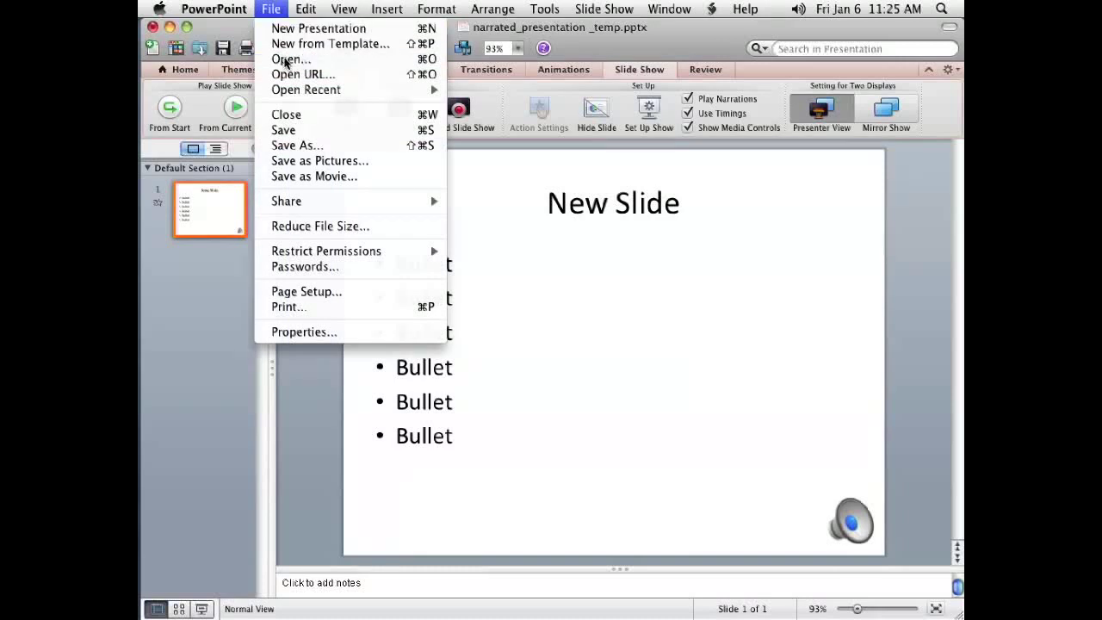
pyautogui.click(288, 59)
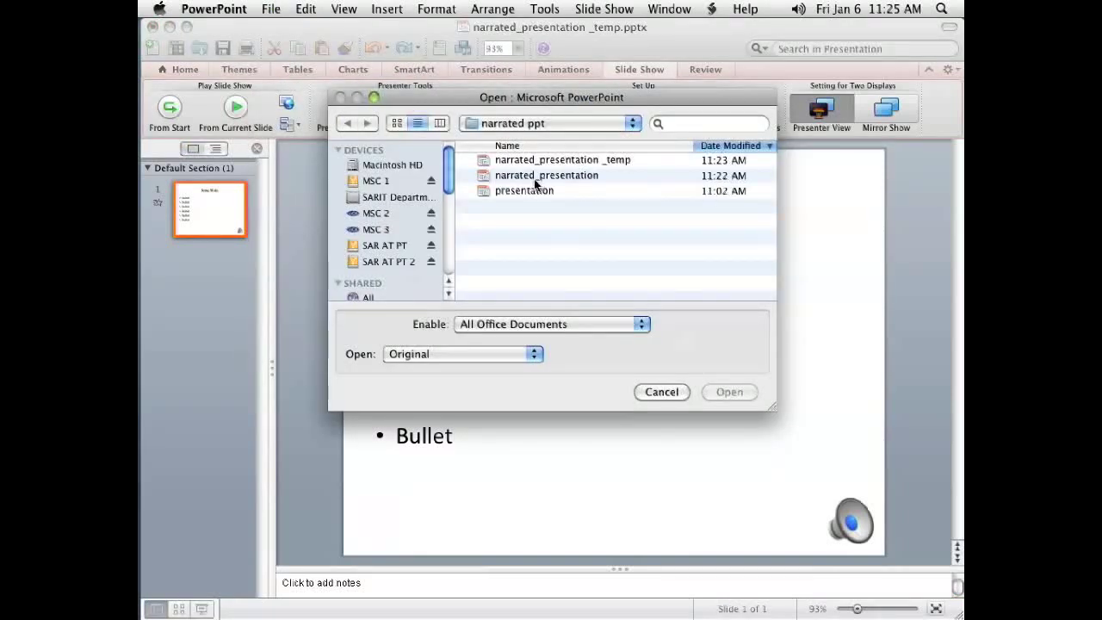
pyautogui.click(539, 176)
pyautogui.click(734, 394)
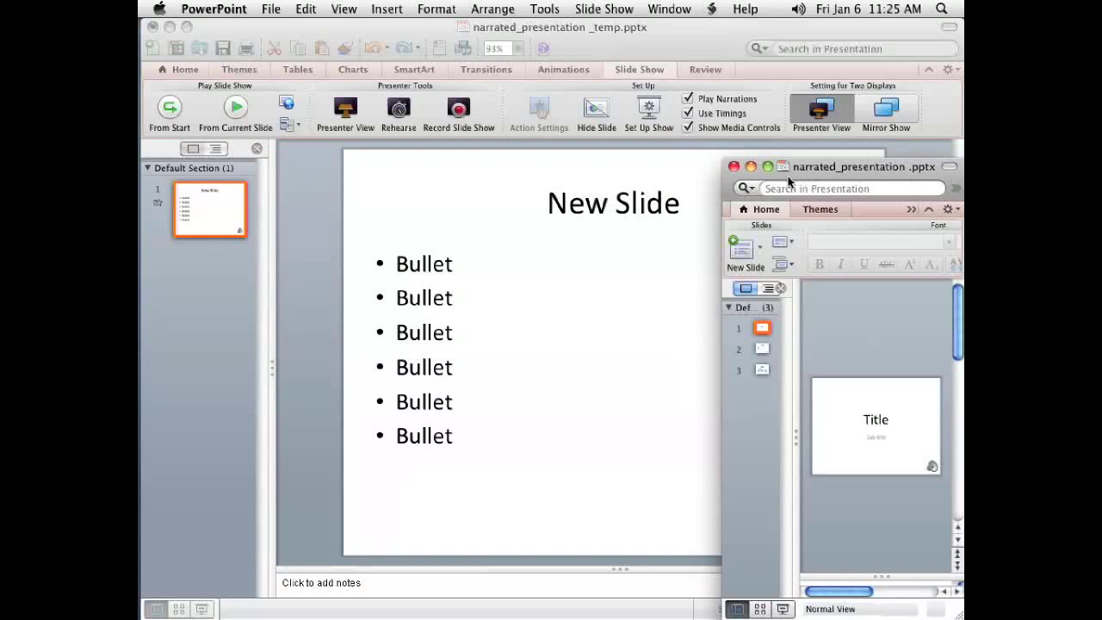
pyautogui.click(768, 166)
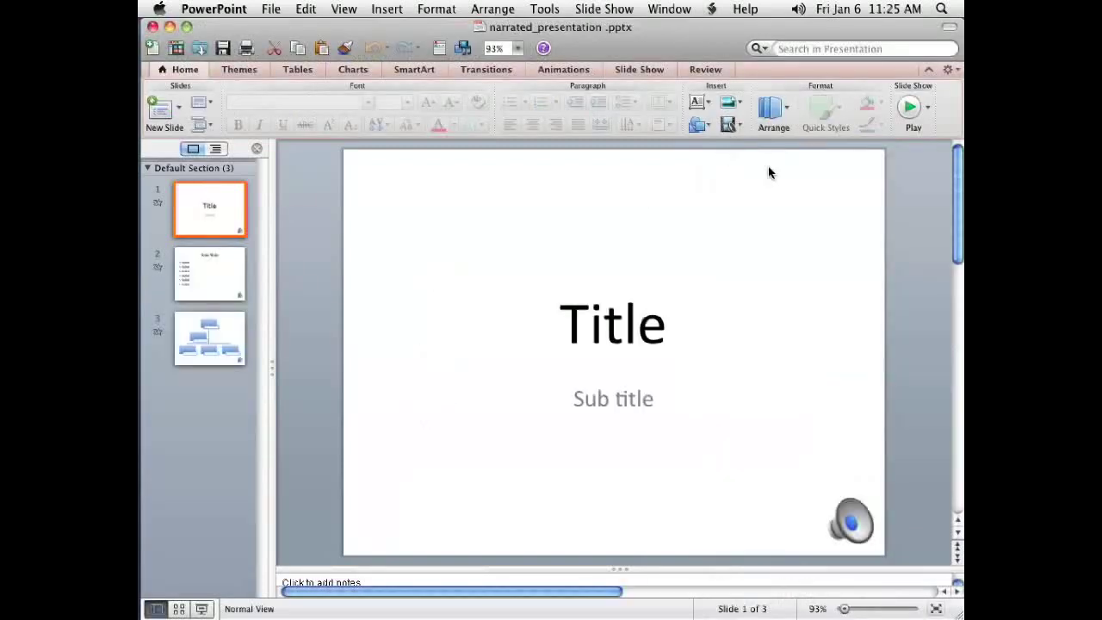
# - Replace the old bullet slide with the copied re-recorded one, placing it between the title slide and the organization chart slide
pyautogui.click(224, 287)
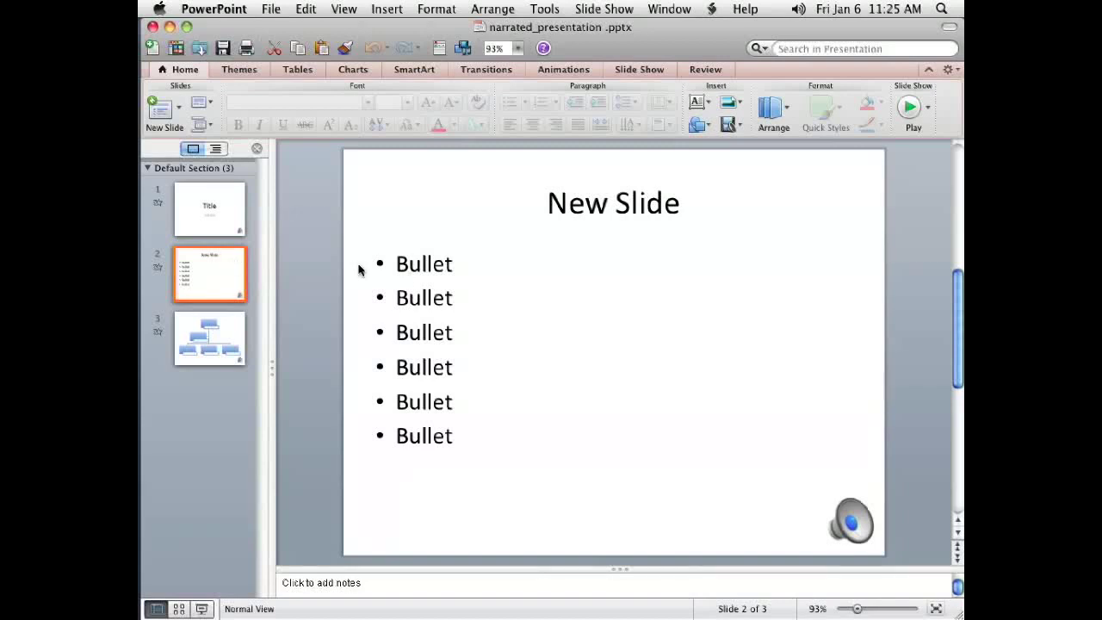
pyautogui.press('Delete')
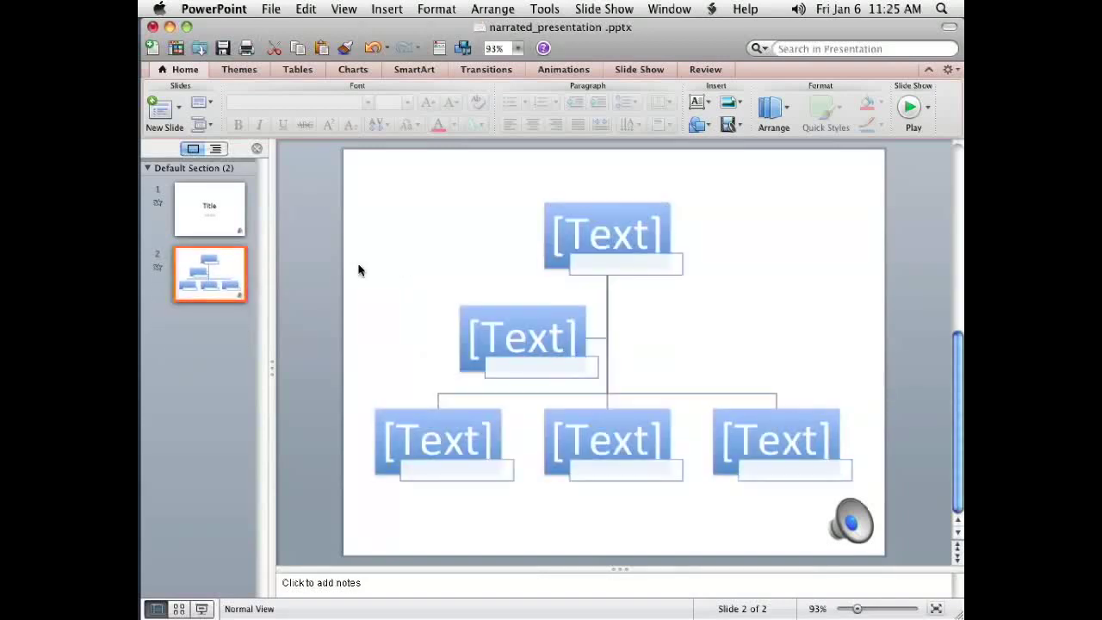
pyautogui.click(310, 10)
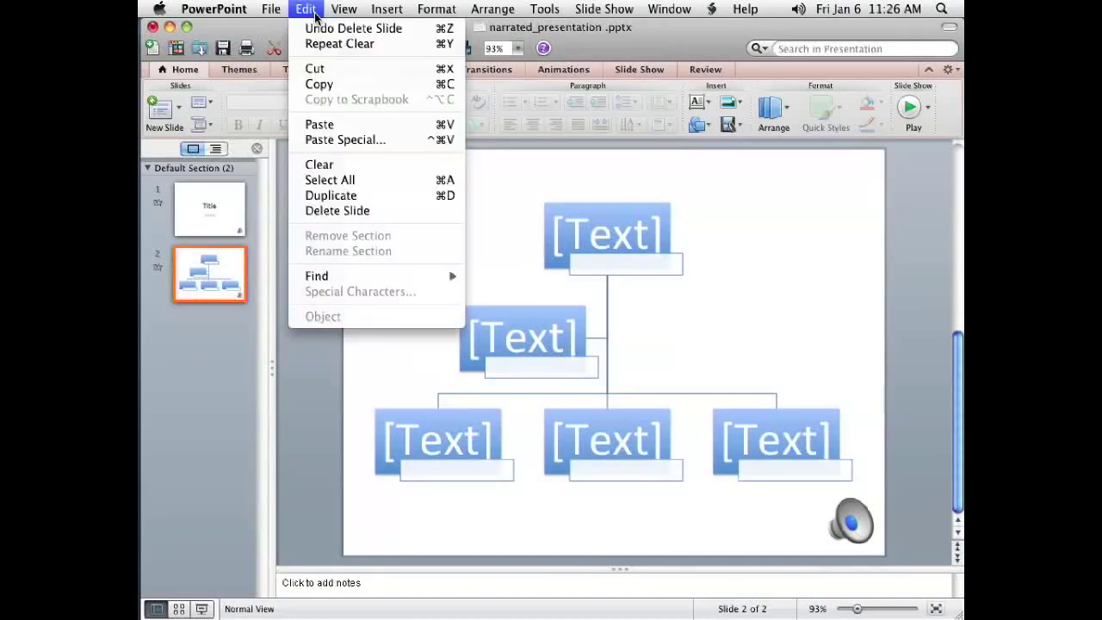
pyautogui.click(319, 124)
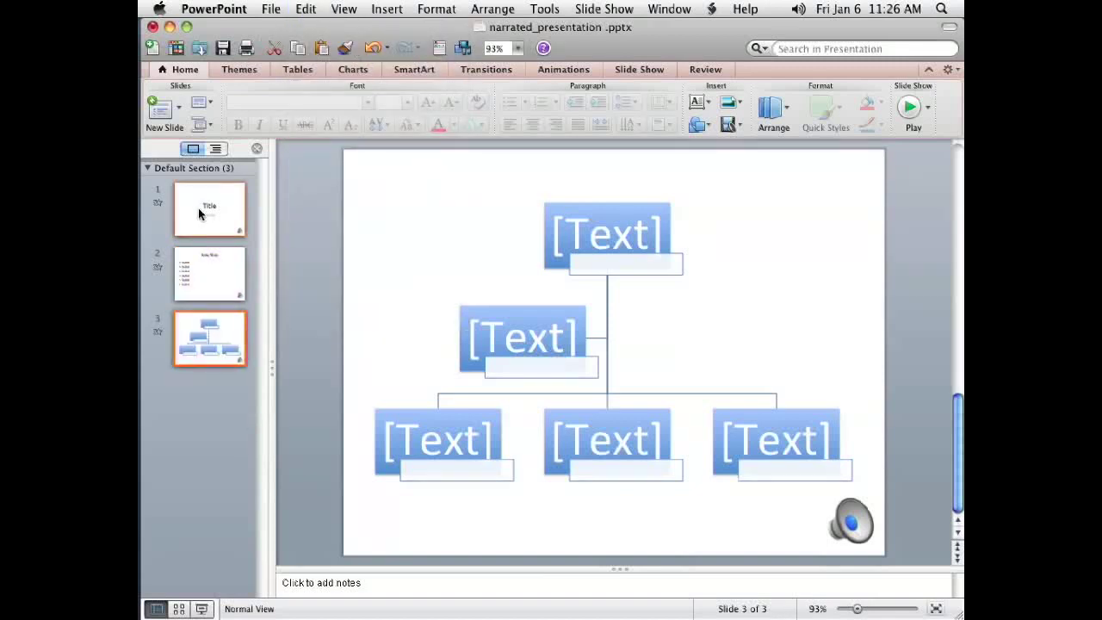
pyautogui.click(199, 215)
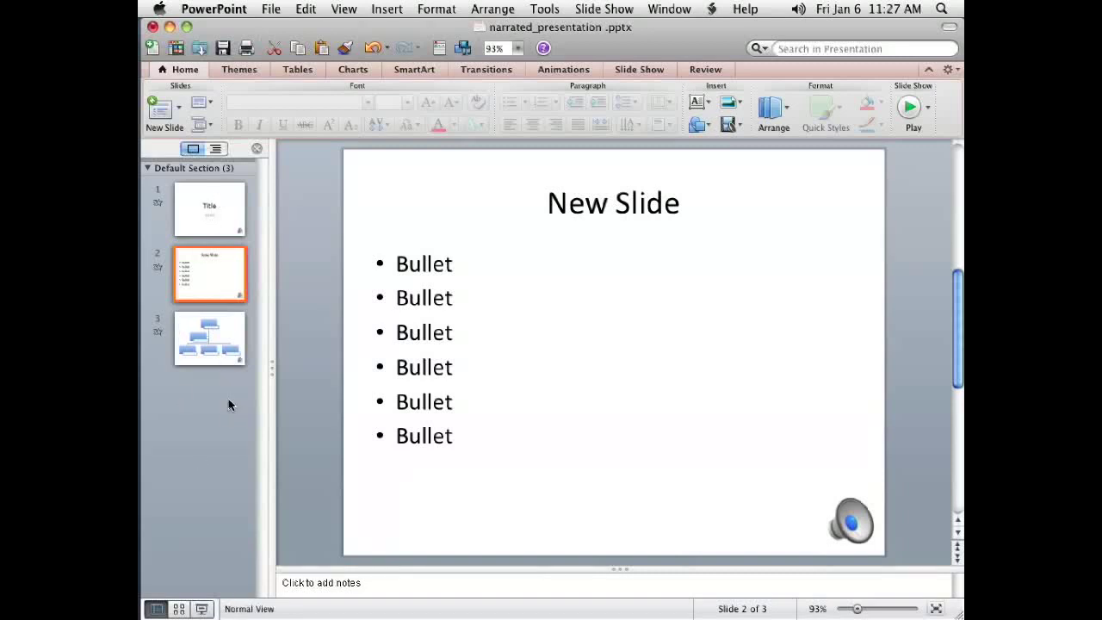
# - Review the file formats offered for saving a copy of narrated_presentation, and cancel without saving
pyautogui.click(270, 10)
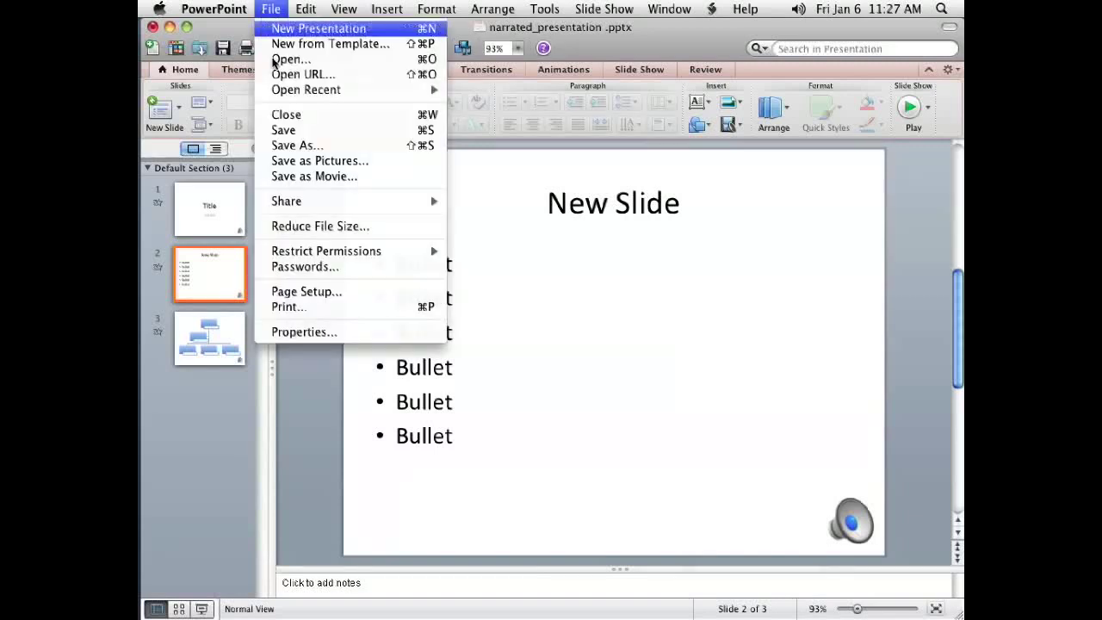
pyautogui.click(297, 146)
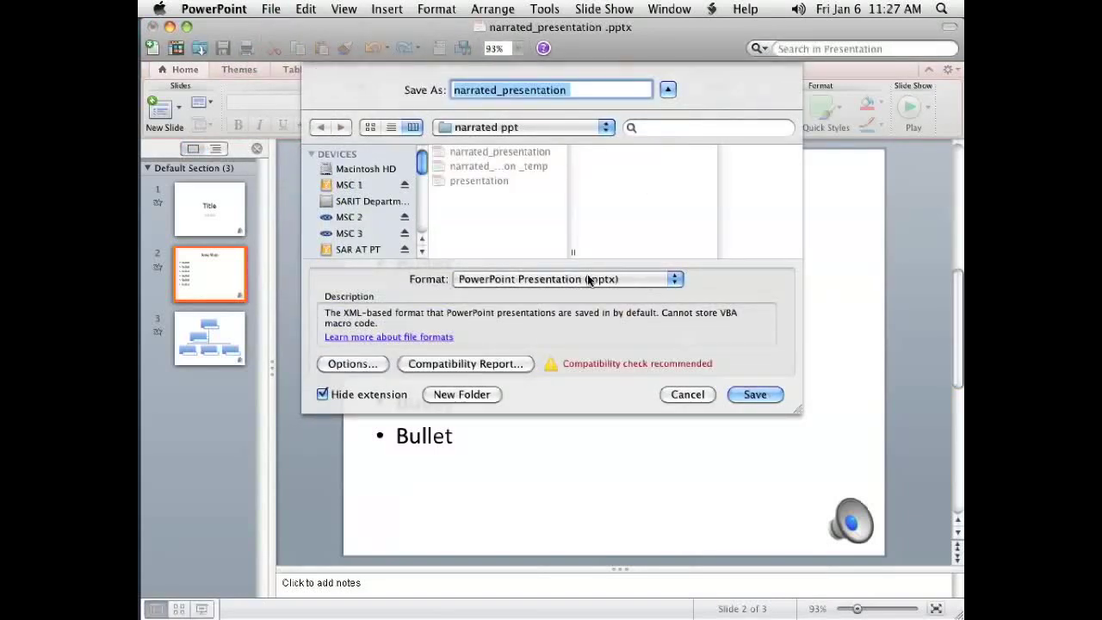
pyautogui.click(623, 281)
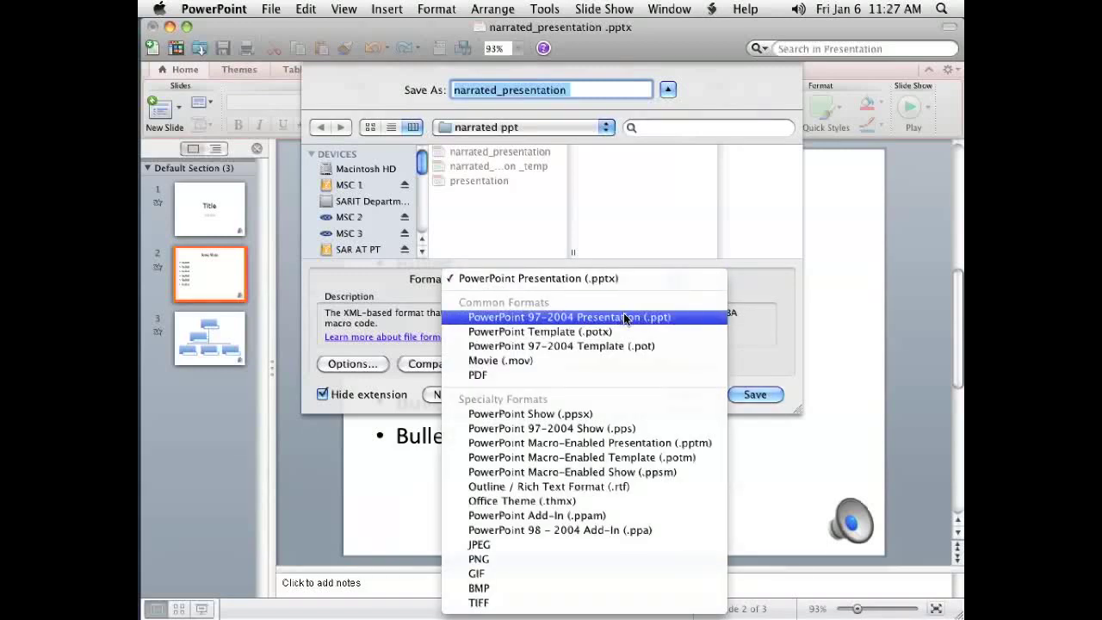
pyautogui.click(632, 281)
pyautogui.press('Escape')
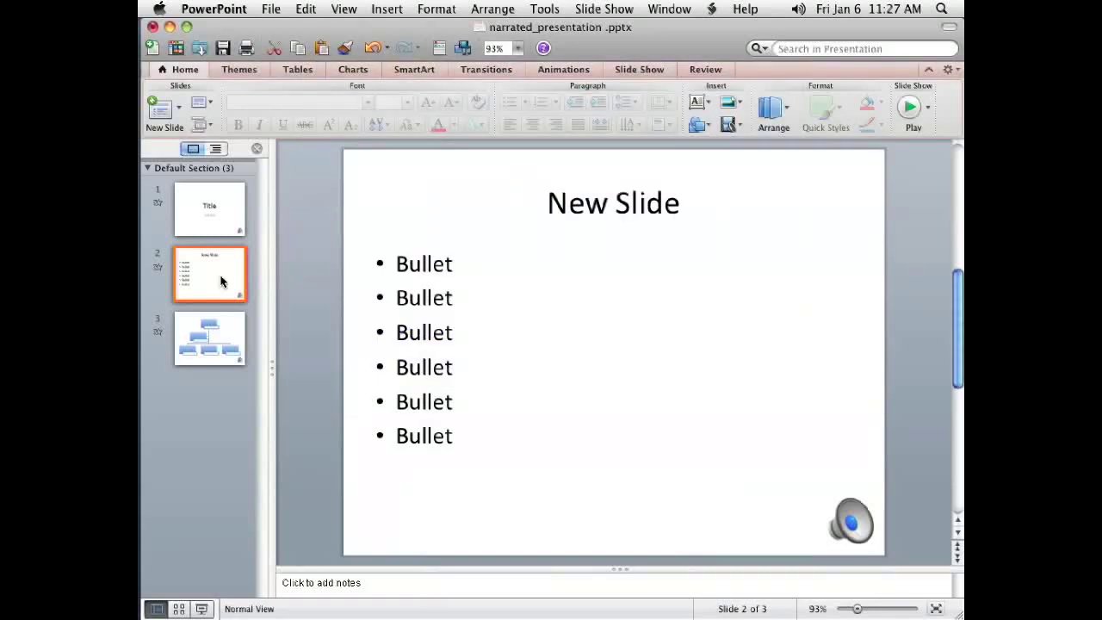